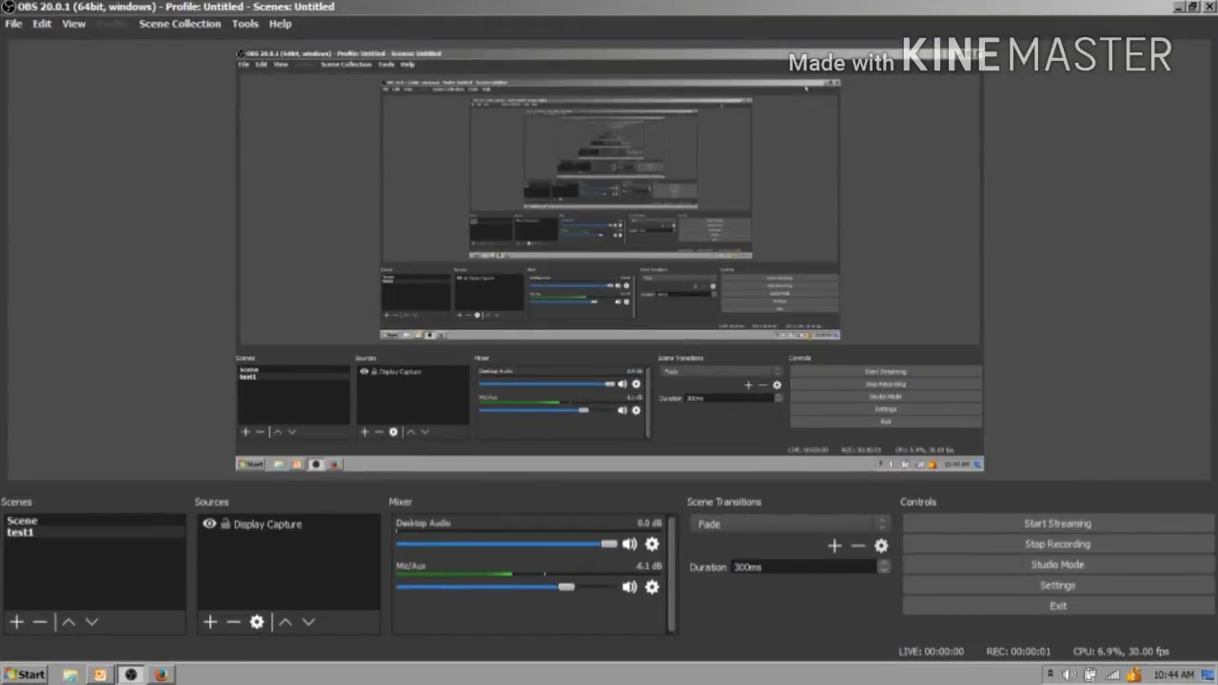
- Browse CADlink's FilmMaker V4 product page, then the Contact Us page listing its office details
{"action": "left_click", "coordinate": [1179, 6]}
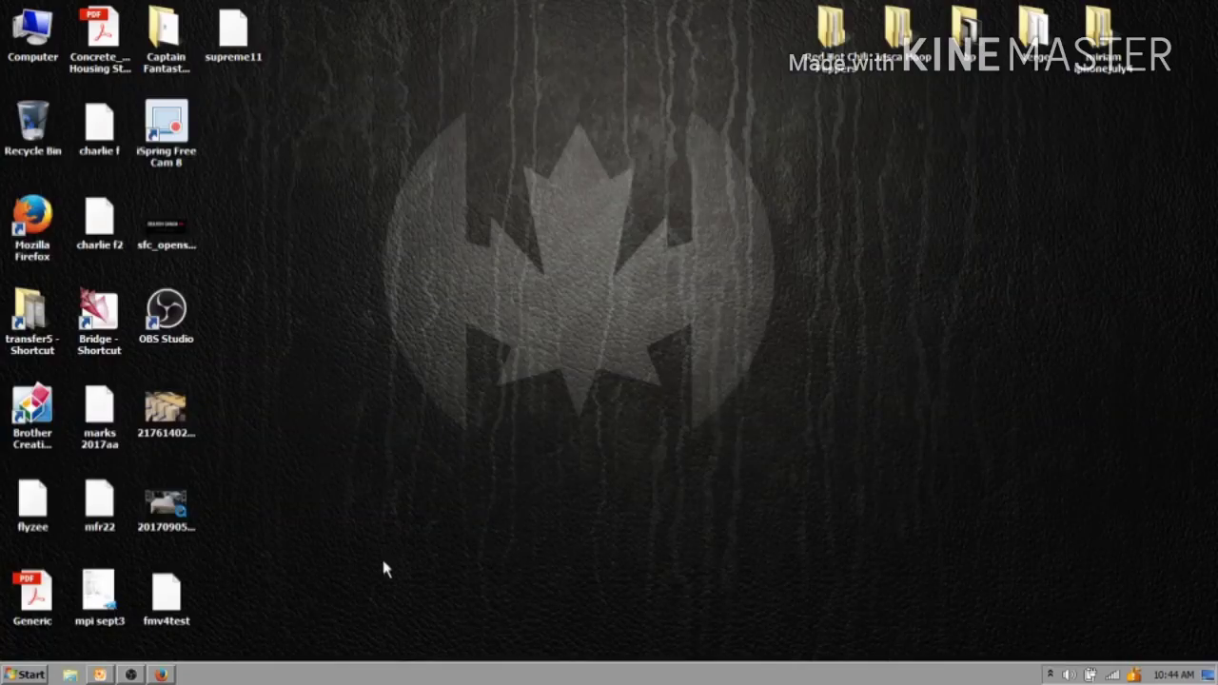
{"action": "left_click", "coordinate": [160, 675]}
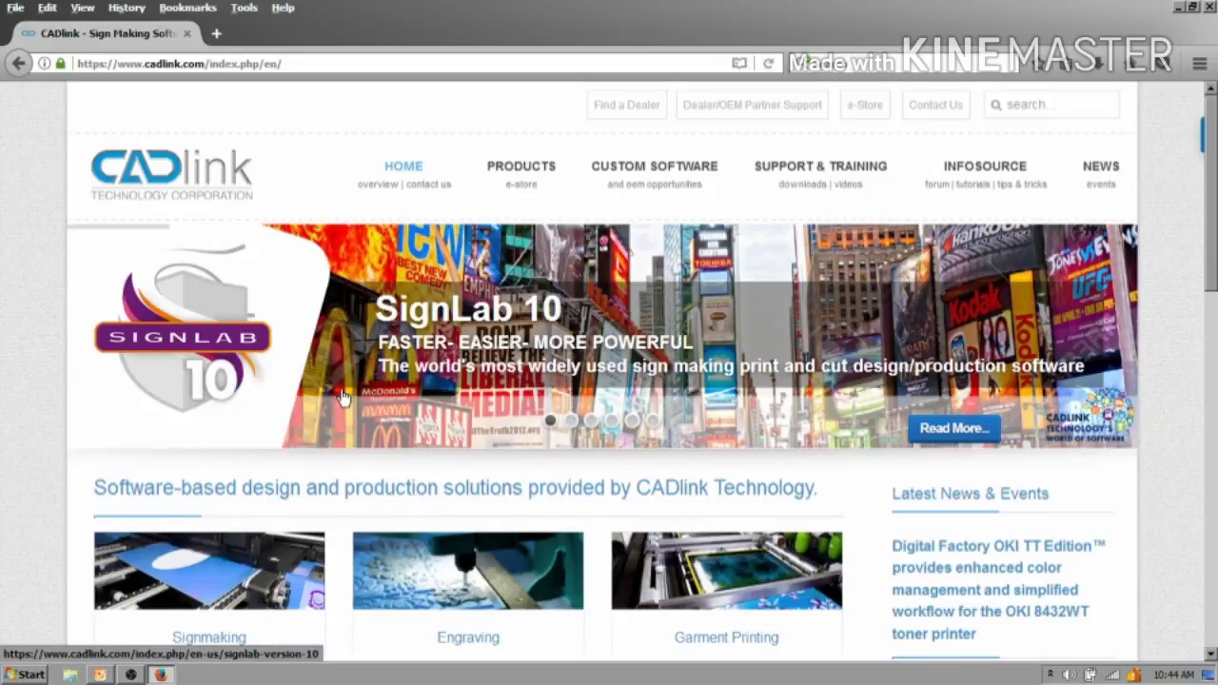
{"action": "mouse_move", "coordinate": [483, 169]}
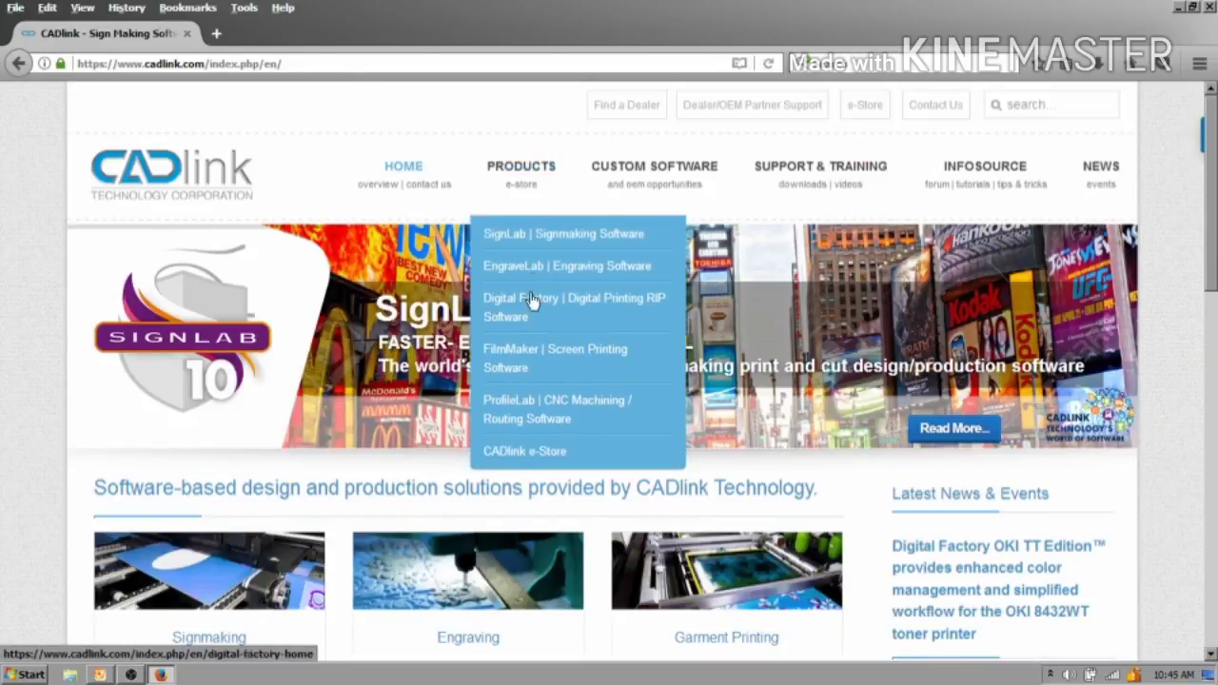
{"action": "left_click", "coordinate": [512, 363]}
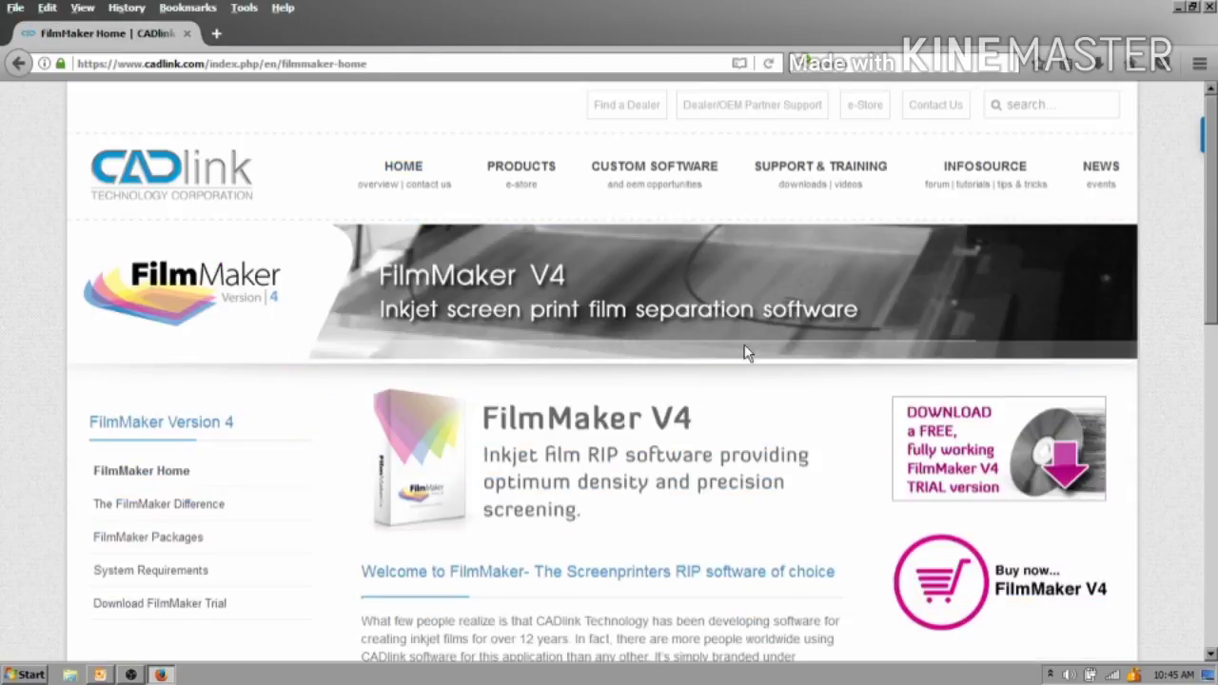
{"action": "scroll", "coordinate": [993, 458], "scroll_direction": "down", "scroll_amount": 3}
{"action": "scroll", "coordinate": [1019, 489], "scroll_direction": "down", "scroll_amount": 4}
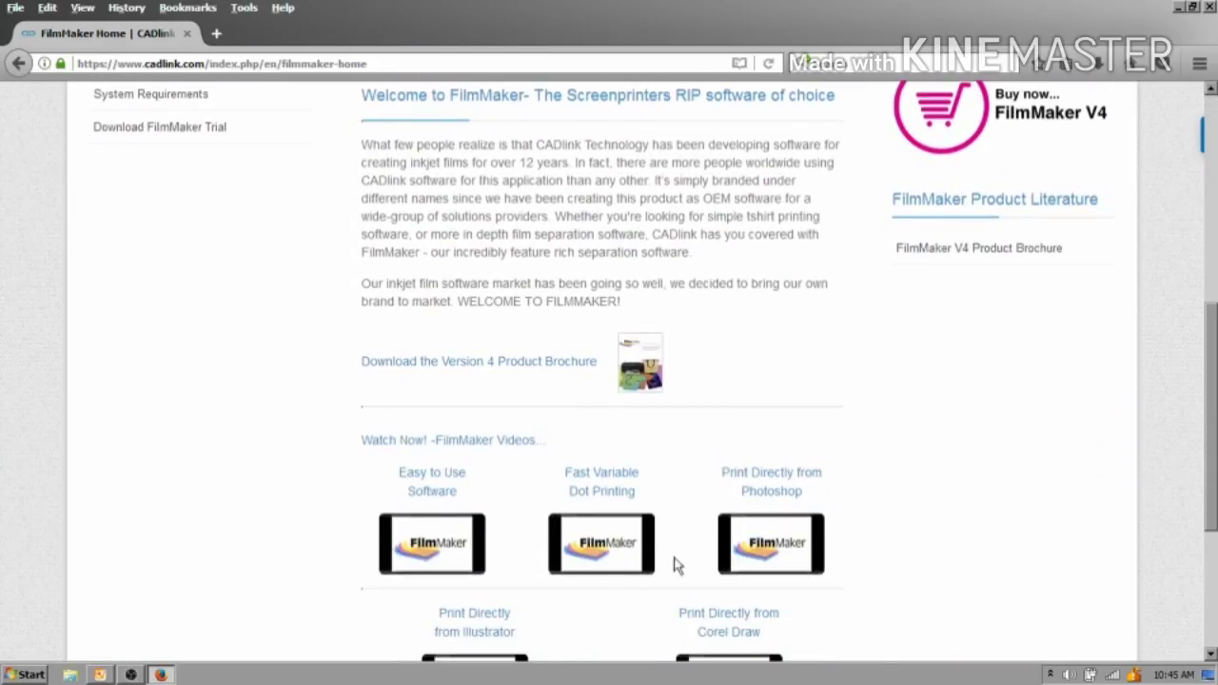
{"action": "scroll", "coordinate": [684, 531], "scroll_direction": "up", "scroll_amount": 7}
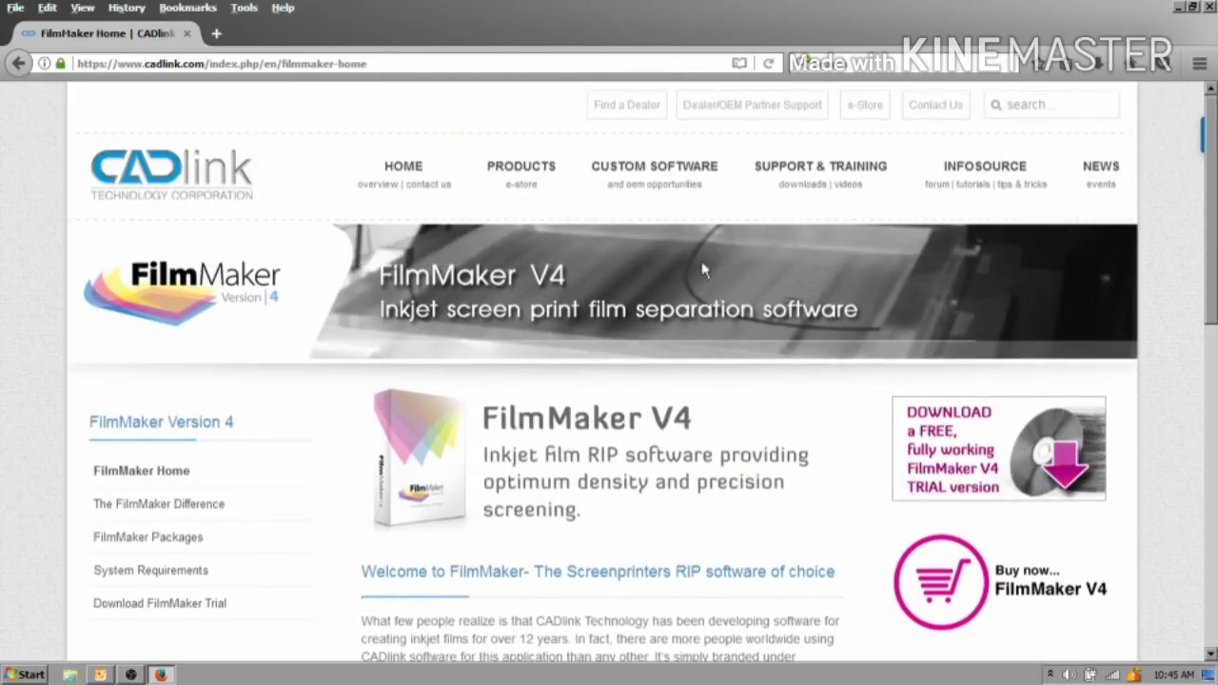
{"action": "left_click", "coordinate": [935, 104]}
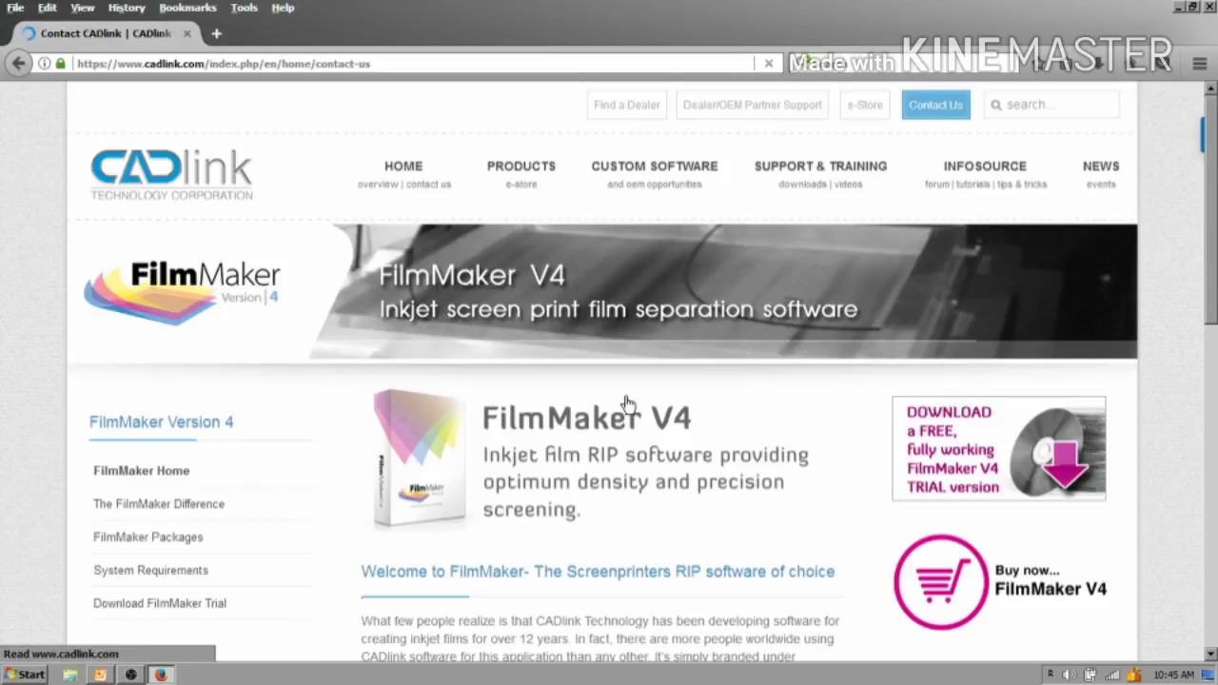
{"action": "scroll", "coordinate": [627, 403], "scroll_direction": "down", "scroll_amount": 6}
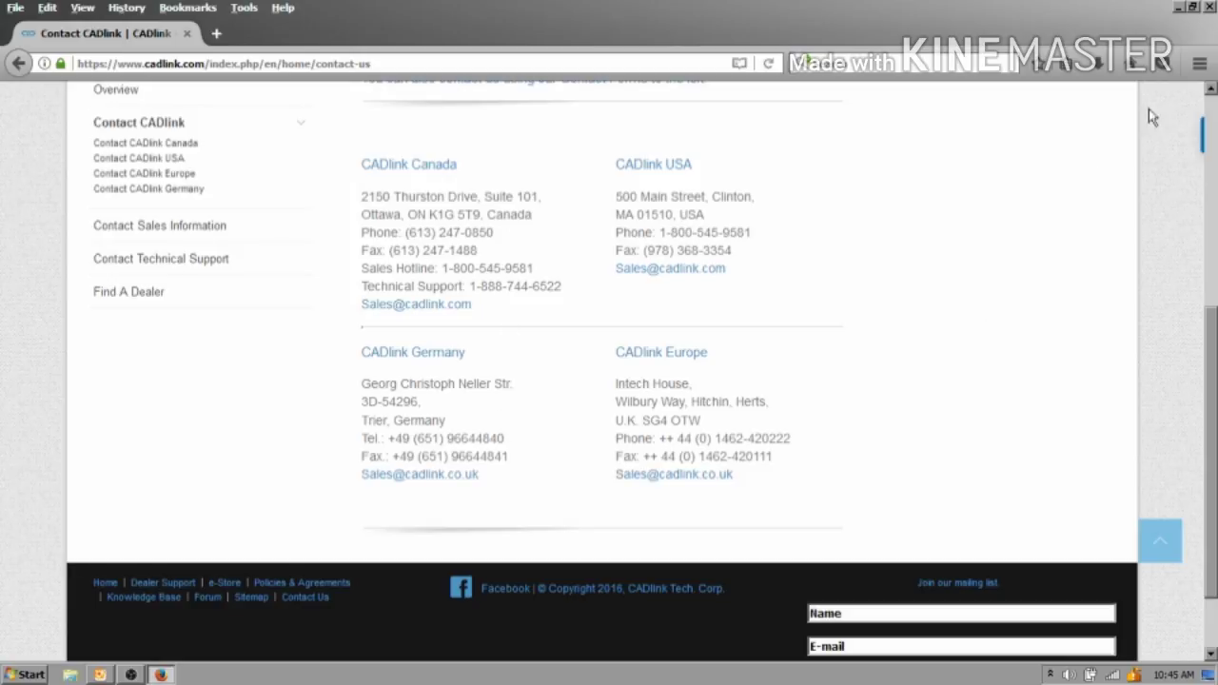
{"action": "left_click", "coordinate": [1211, 8]}
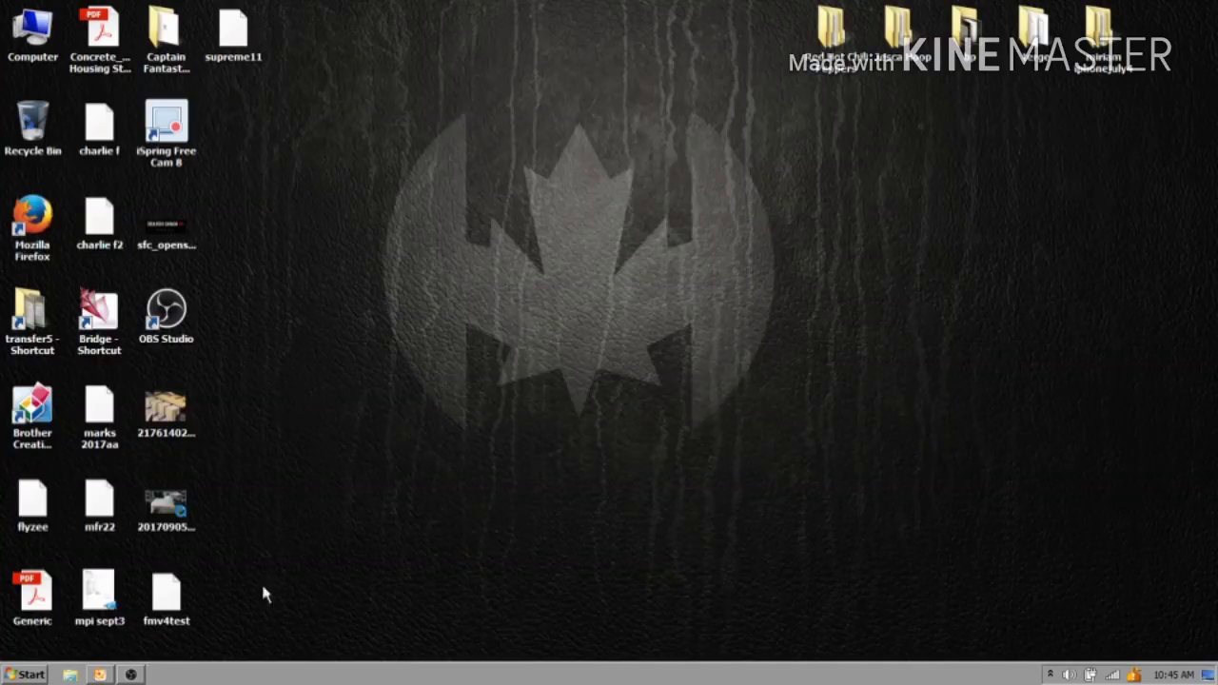
{"action": "left_click", "coordinate": [17, 677]}
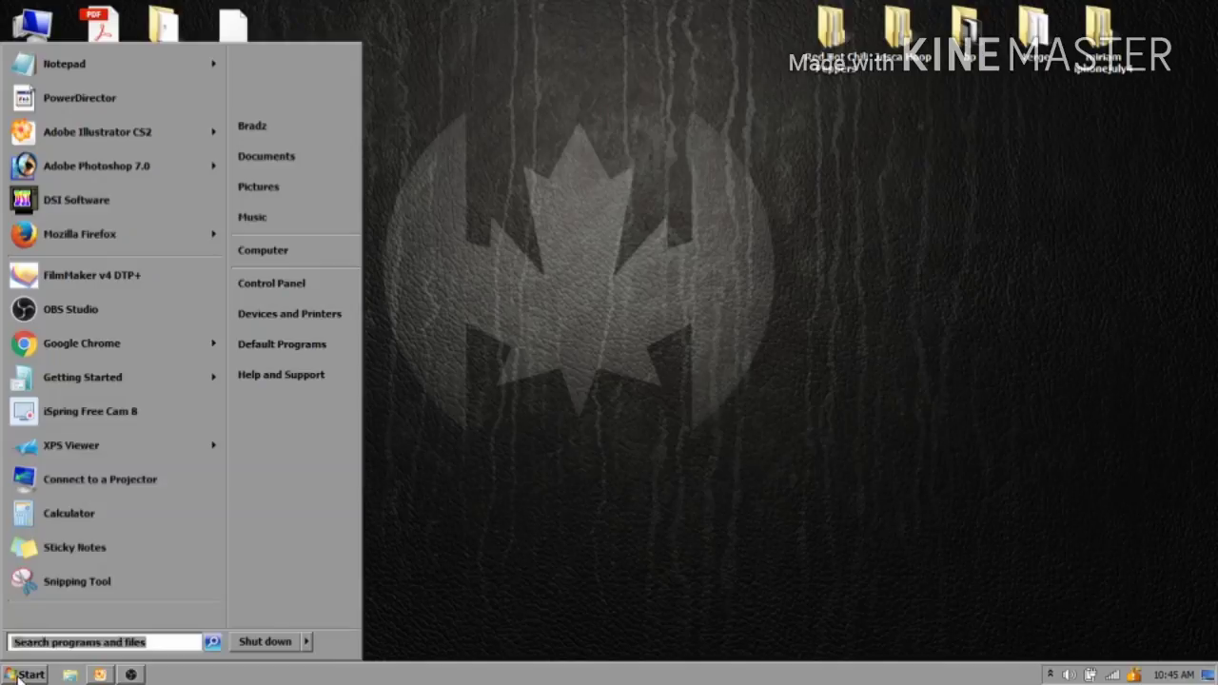
{"action": "left_click", "coordinate": [291, 317]}
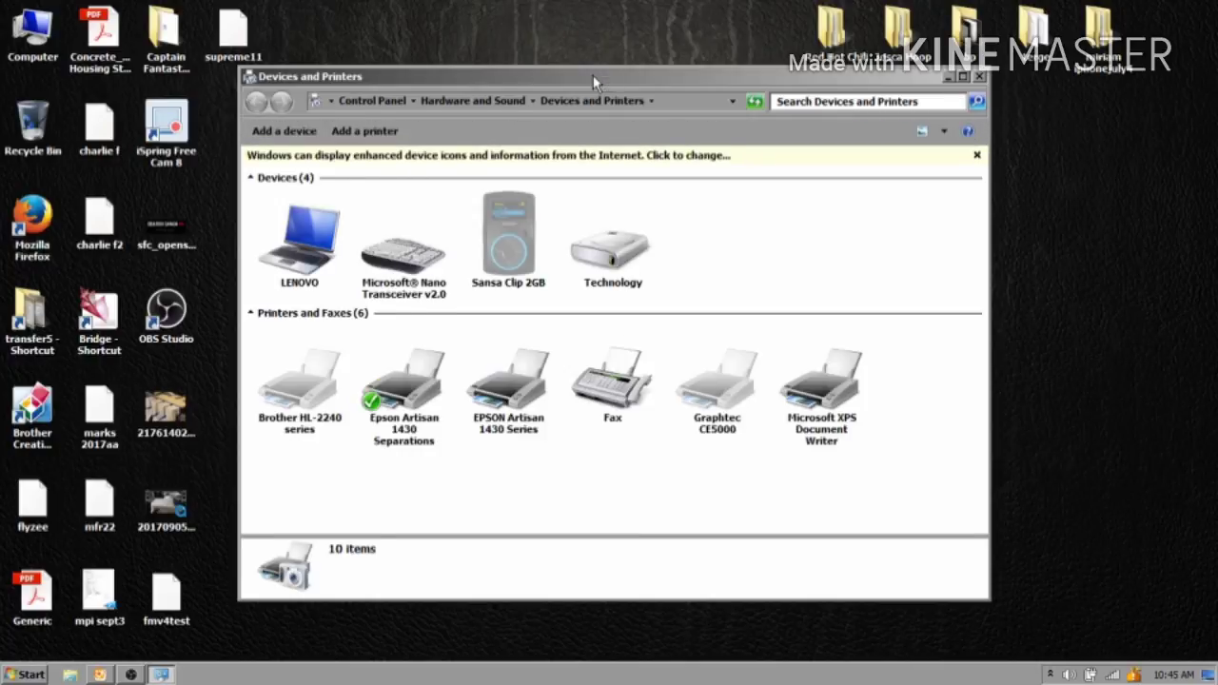
{"action": "left_click_drag", "start_coordinate": [593, 75], "coordinate": [591, 48]}
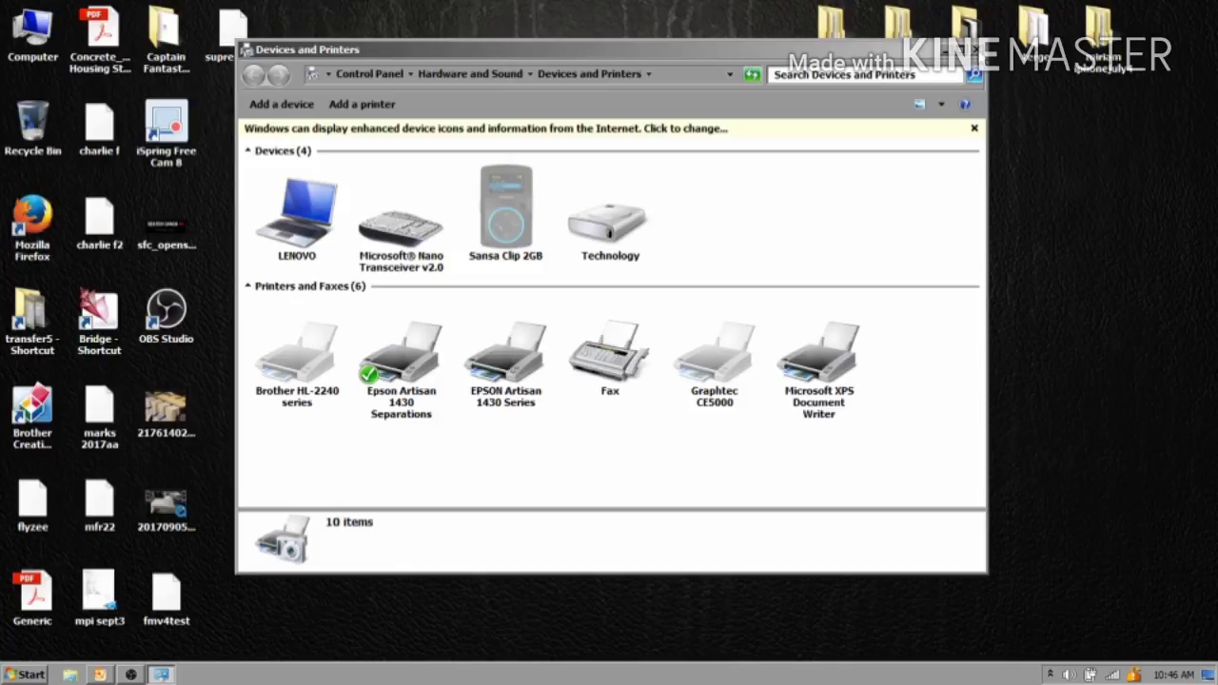
{"action": "key", "text": "alt+F4"}
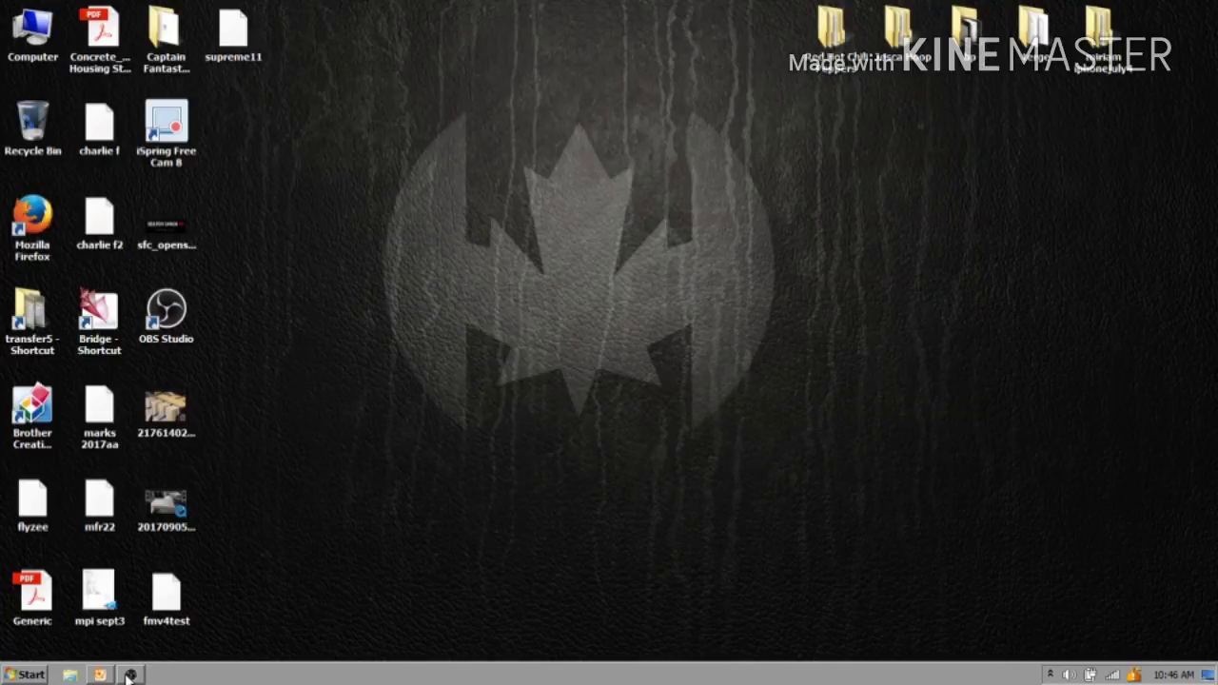
- Launch FilmMaker v4 DTP+ and run the ink density test with the higher density chart and target 26
{"action": "left_click", "coordinate": [32, 675]}
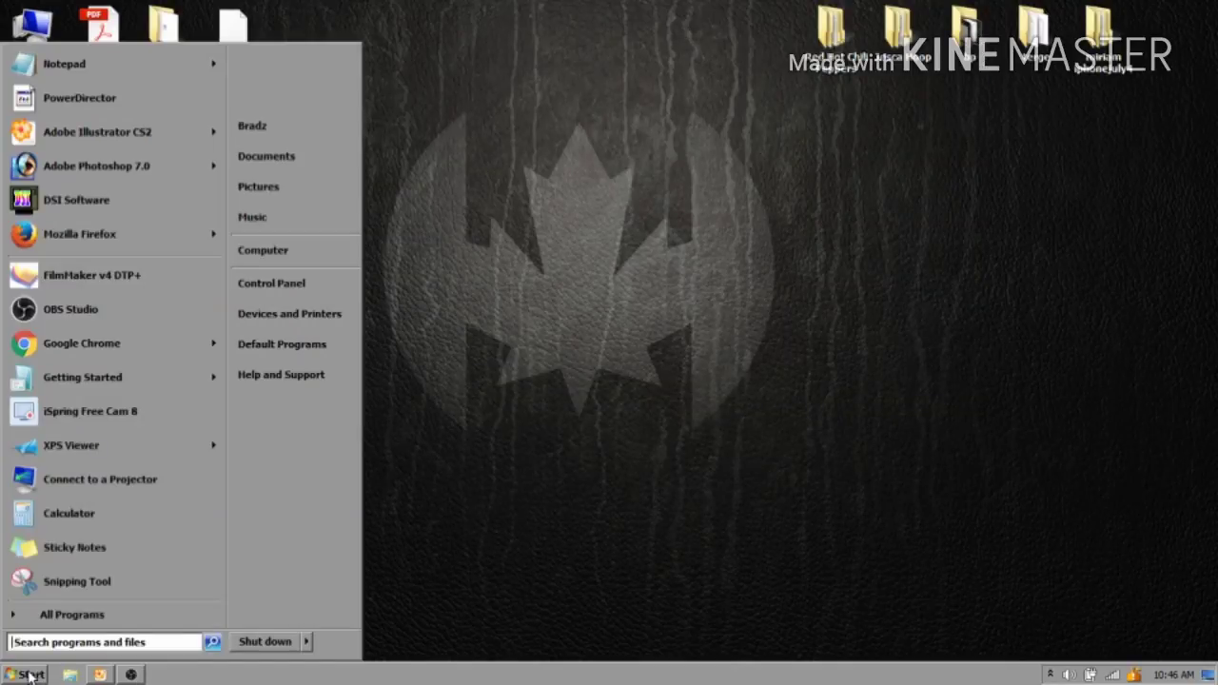
{"action": "left_click", "coordinate": [88, 280]}
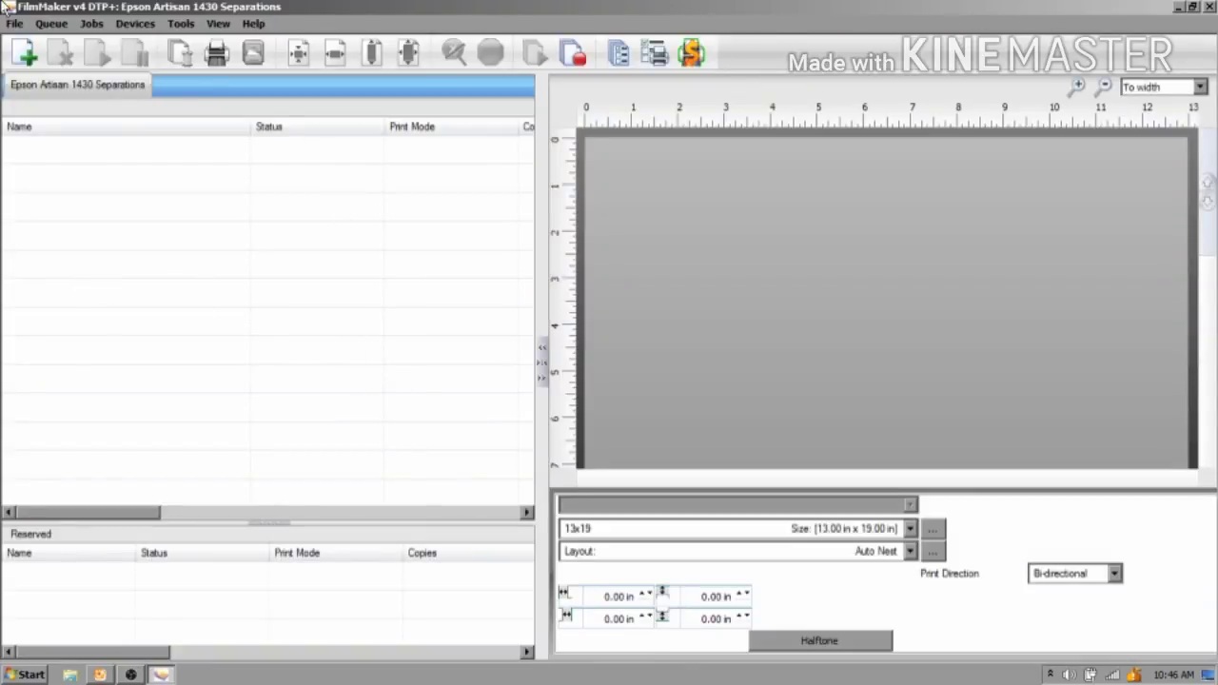
{"action": "left_click", "coordinate": [52, 23]}
{"action": "left_click", "coordinate": [108, 122]}
{"action": "left_click_drag", "start_coordinate": [288, 48], "coordinate": [483, 68]}
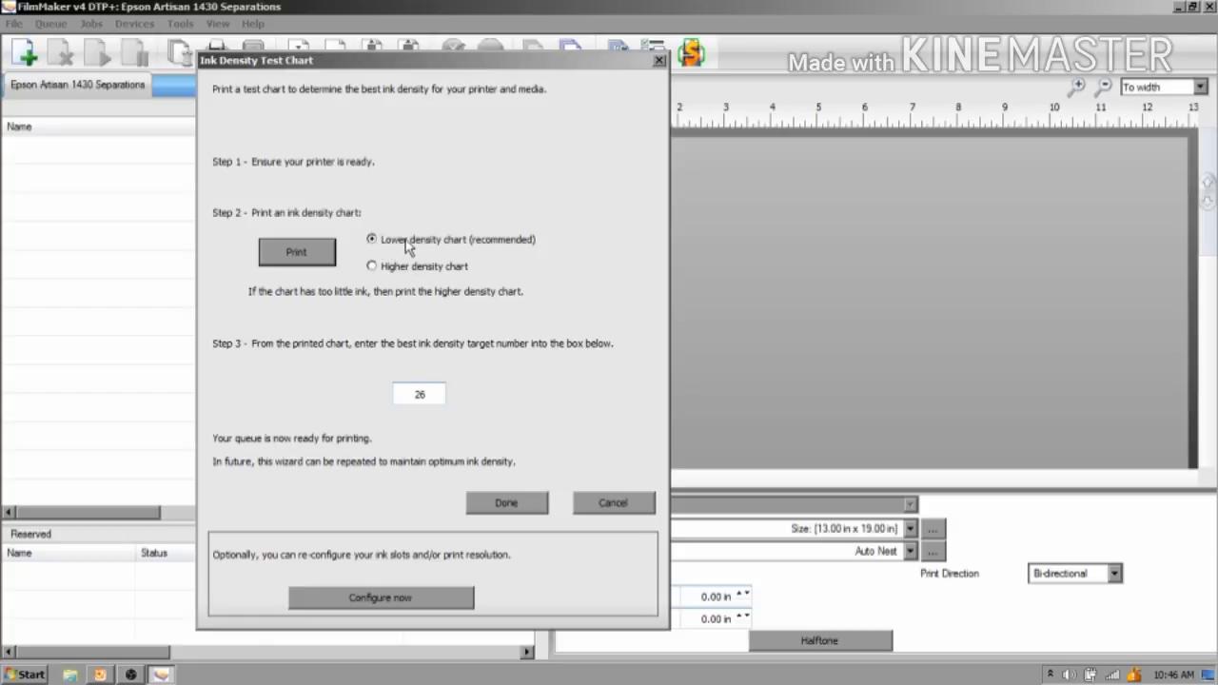
{"action": "left_click", "coordinate": [373, 268]}
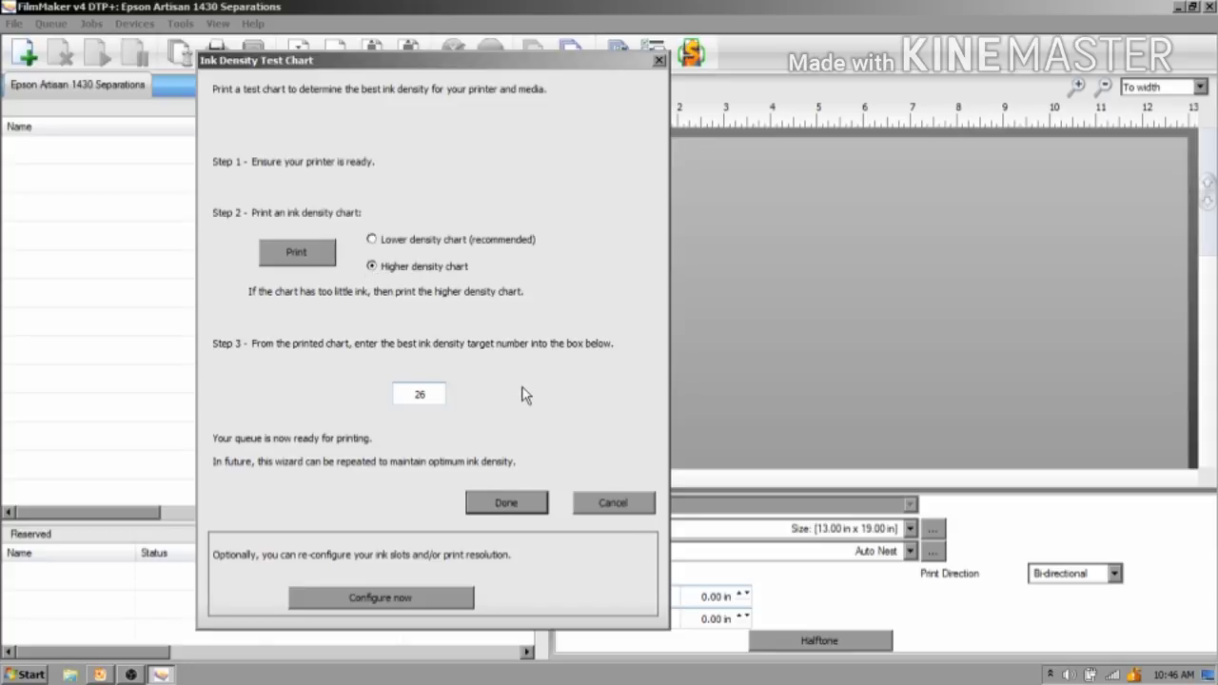
{"action": "double_click", "coordinate": [419, 395]}
{"action": "left_click", "coordinate": [507, 504]}
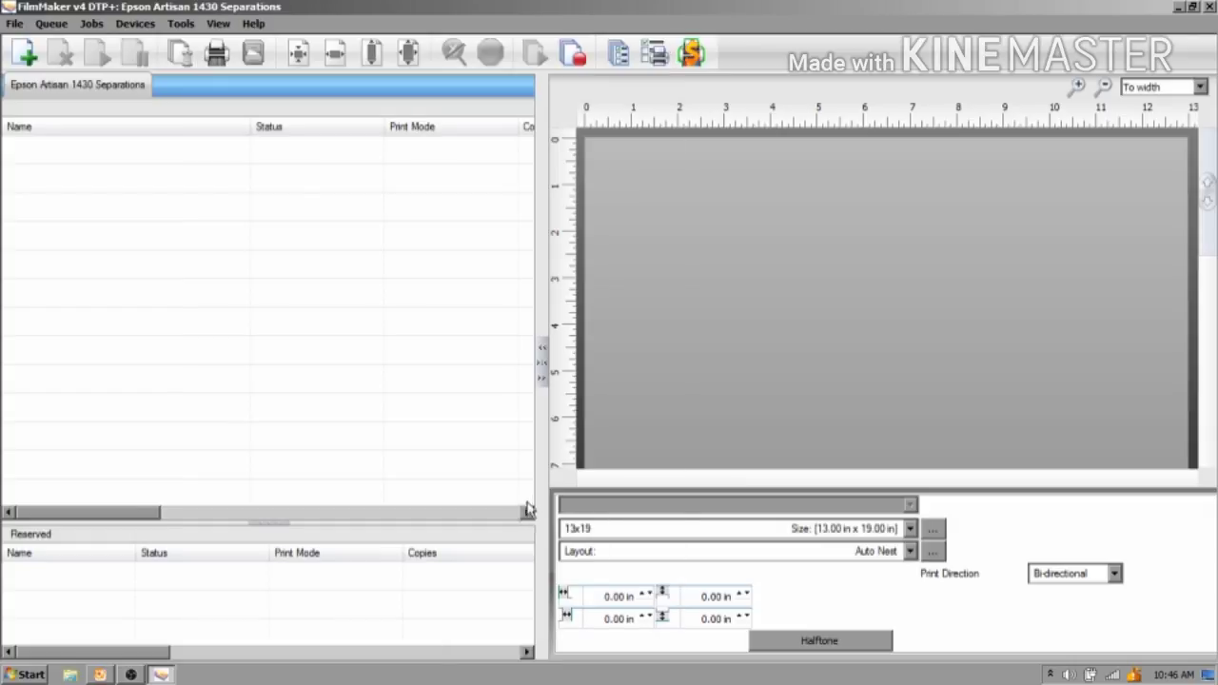
- Open the Queue menu and dismiss it without choosing anything
{"action": "left_click", "coordinate": [52, 25]}
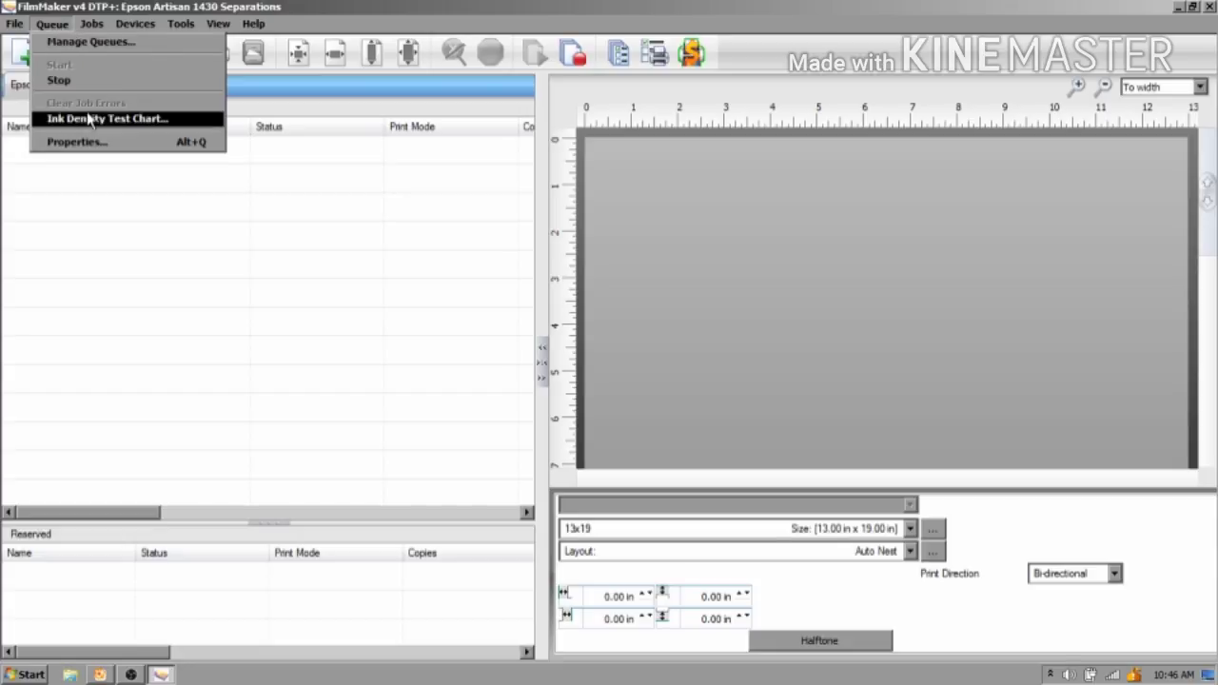
{"action": "left_click", "coordinate": [359, 12]}
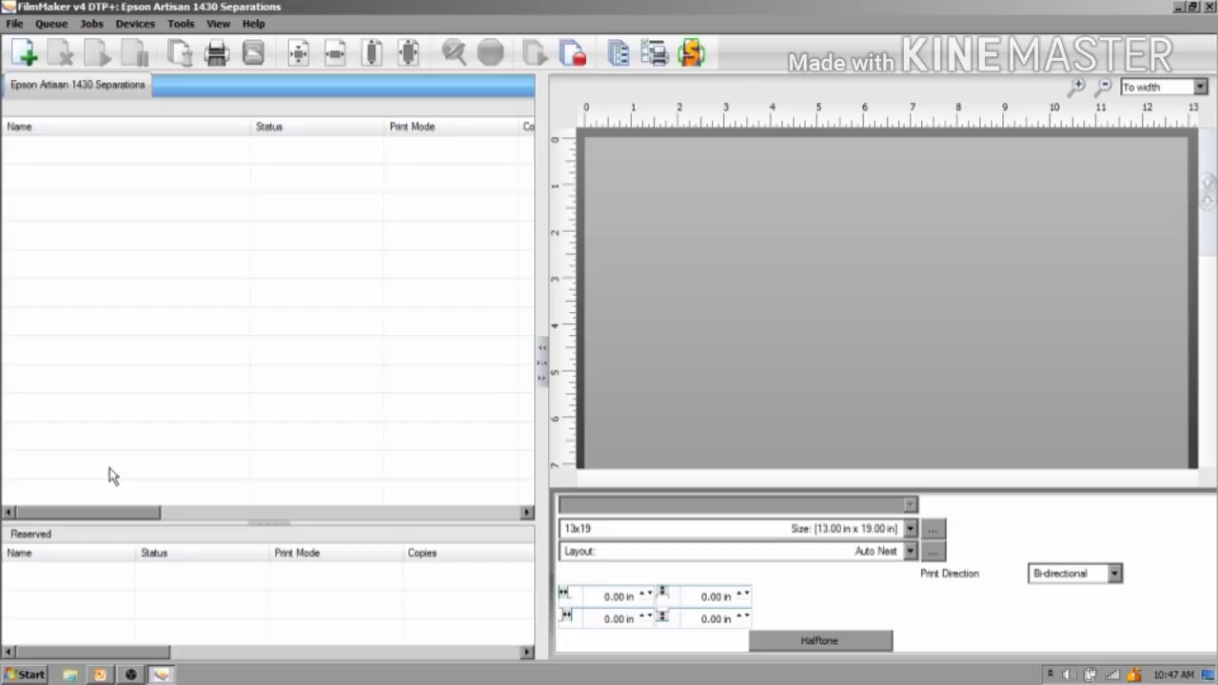
- Close FilmMaker and the graffiti document, then open the fmv4test artwork in Illustrator
{"action": "left_click", "coordinate": [1211, 8]}
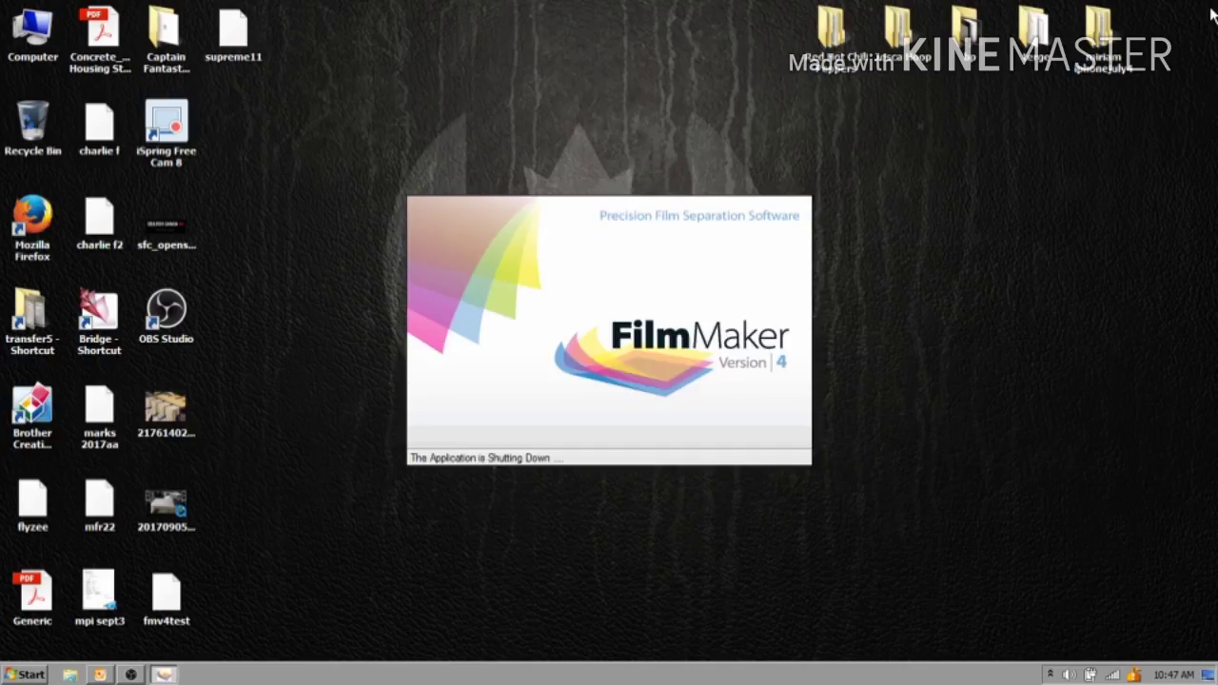
{"action": "left_click", "coordinate": [100, 675]}
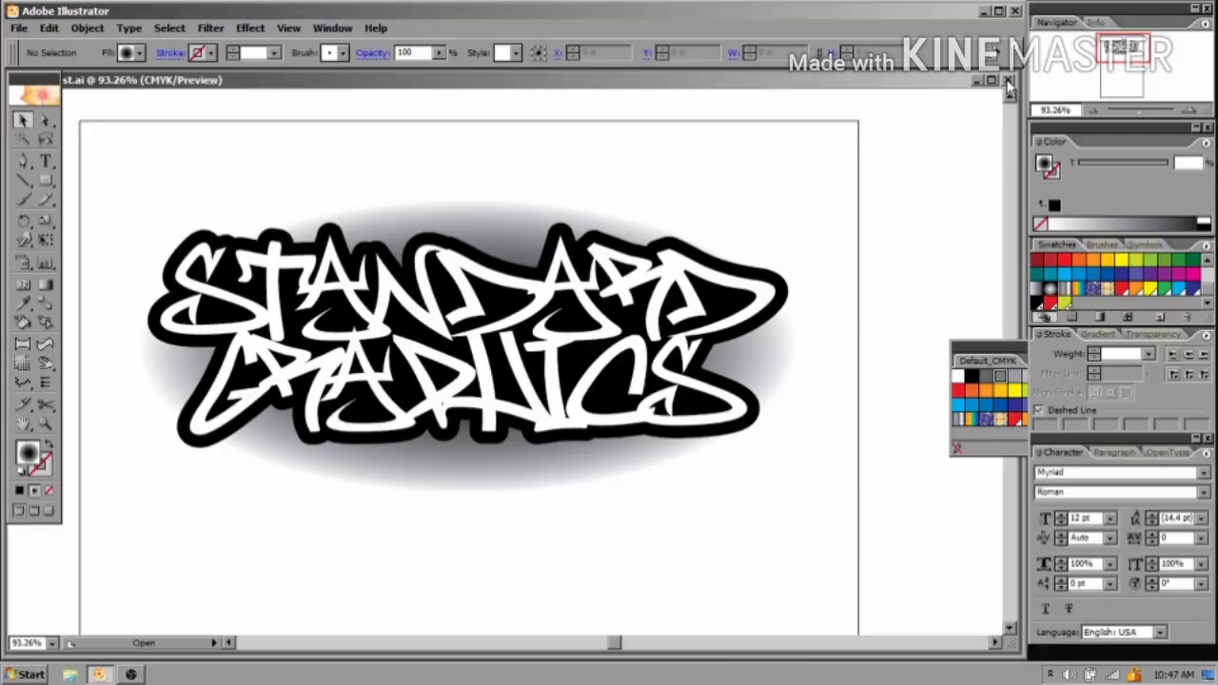
{"action": "left_click", "coordinate": [1009, 80]}
{"action": "left_click", "coordinate": [100, 675]}
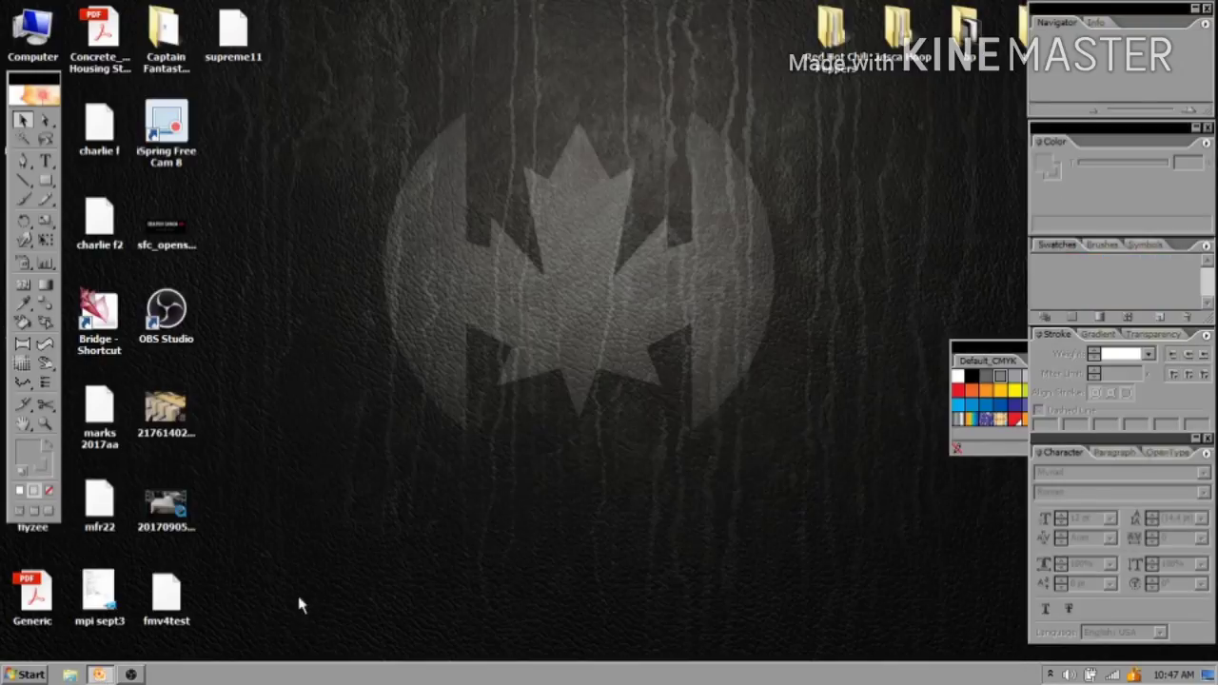
{"action": "double_click", "coordinate": [166, 598]}
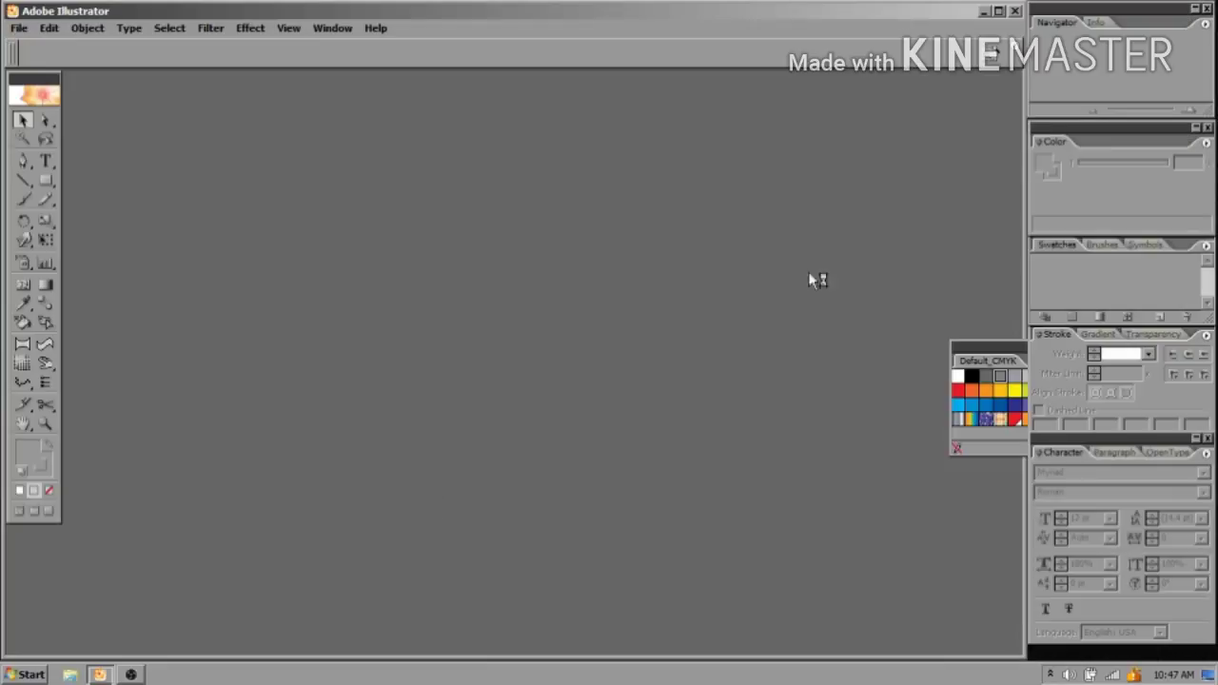
- Zoom in on the logo, select its ellipse and lettering, deselect them, and open File > Print
{"action": "left_click", "coordinate": [43, 426]}
{"action": "left_click_drag", "start_coordinate": [344, 239], "coordinate": [678, 471]}
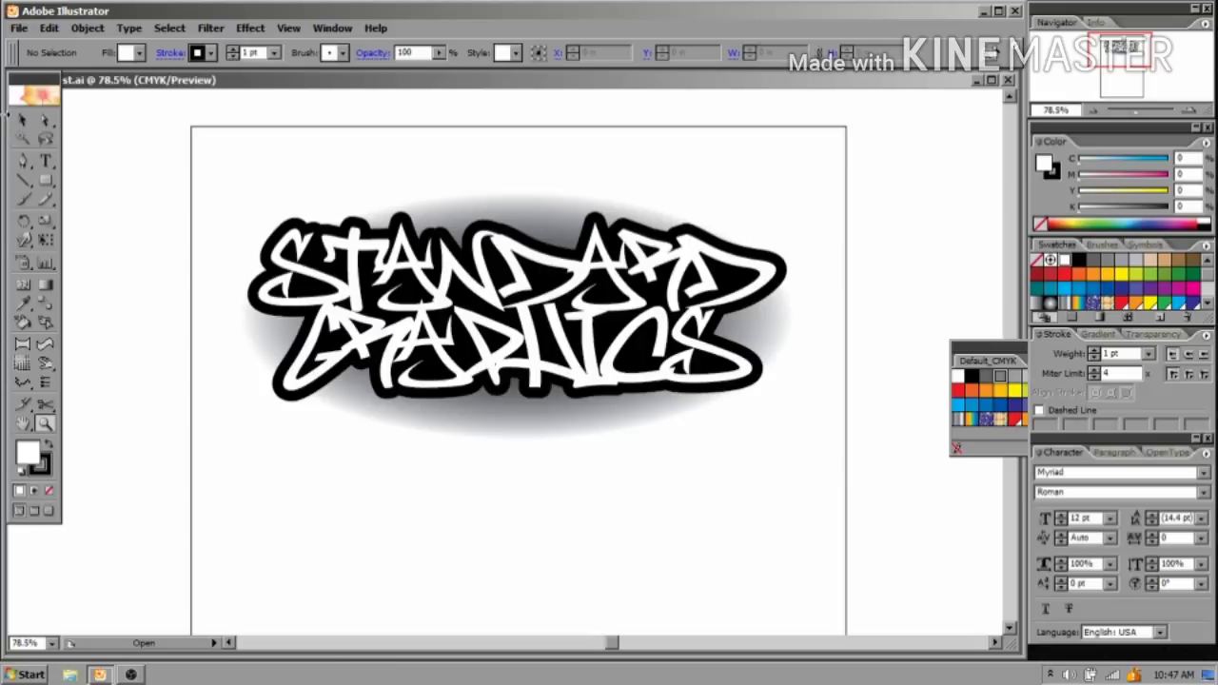
{"action": "left_click", "coordinate": [23, 120]}
{"action": "left_click", "coordinate": [533, 227]}
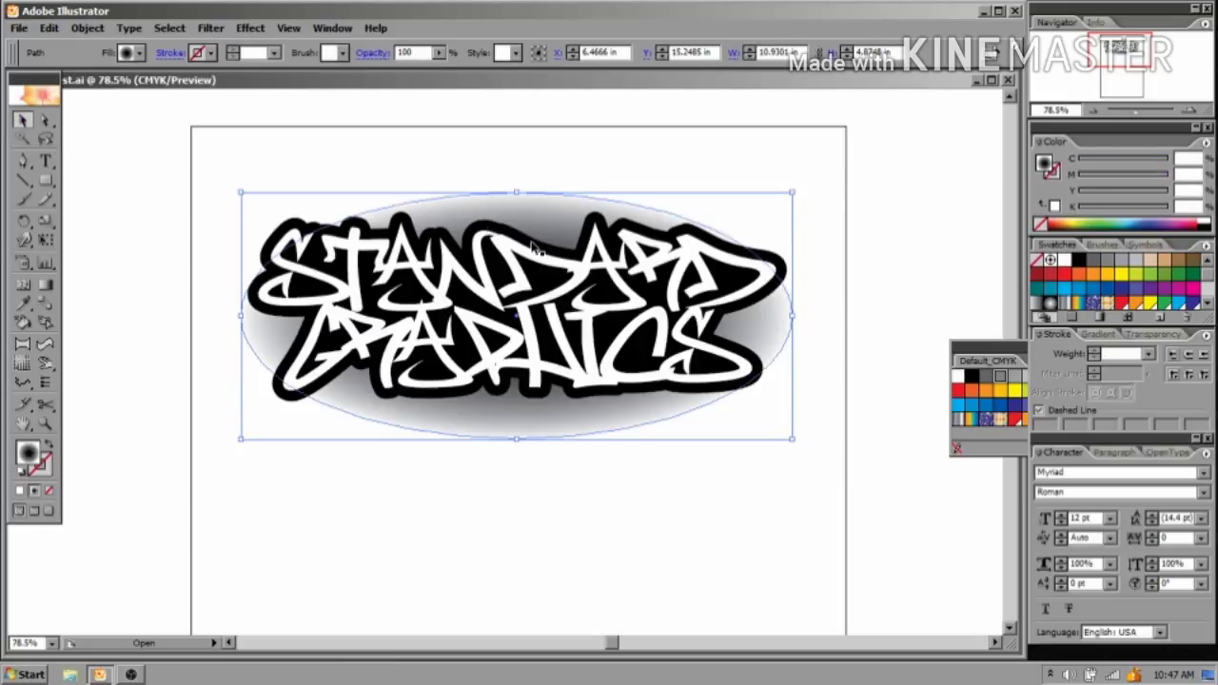
{"action": "left_click", "coordinate": [536, 249]}
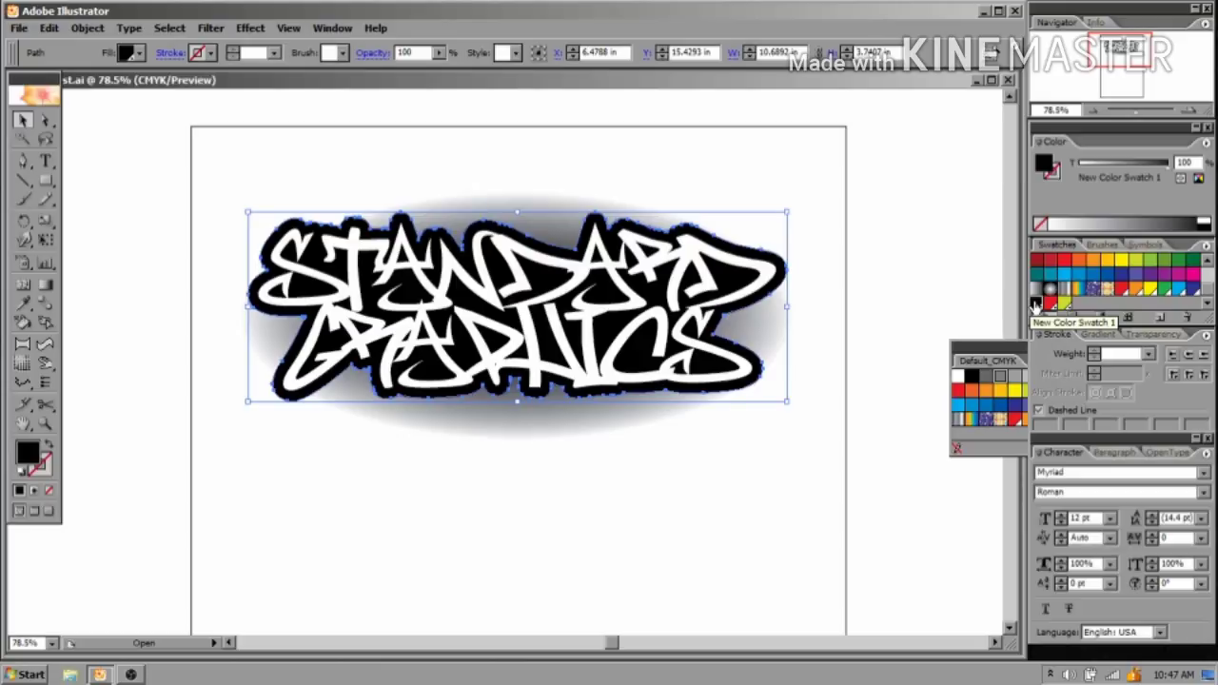
{"action": "left_click", "coordinate": [394, 154]}
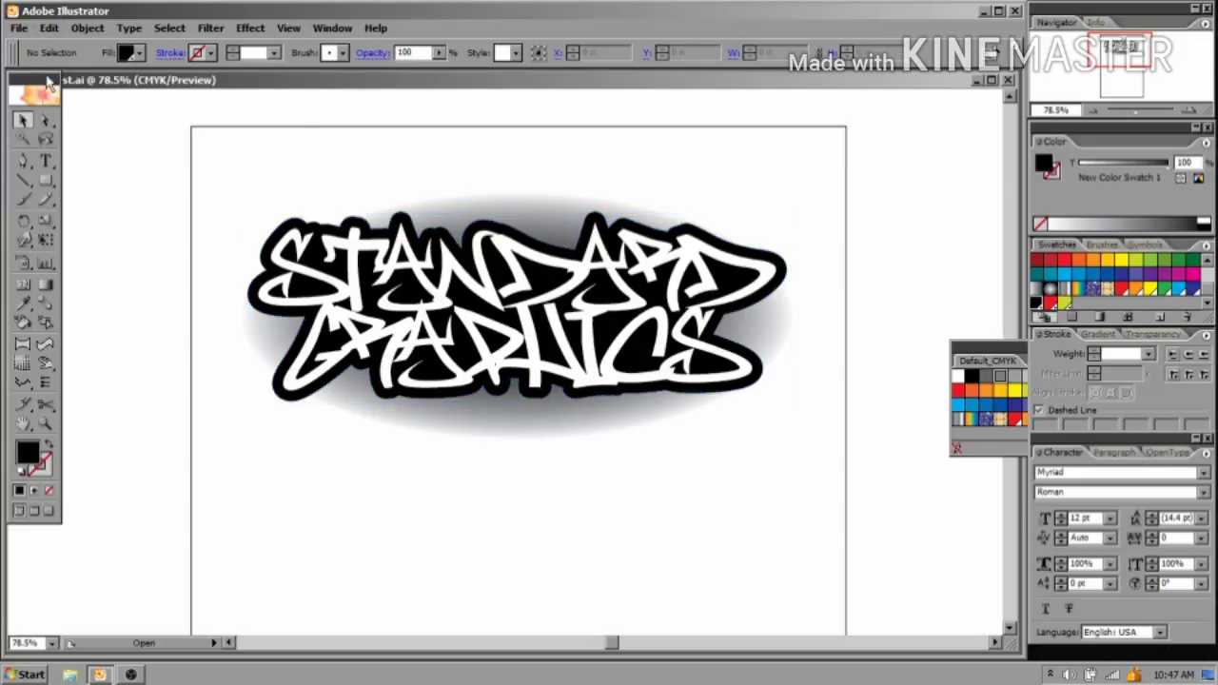
{"action": "left_click", "coordinate": [19, 31]}
{"action": "left_click", "coordinate": [74, 415]}
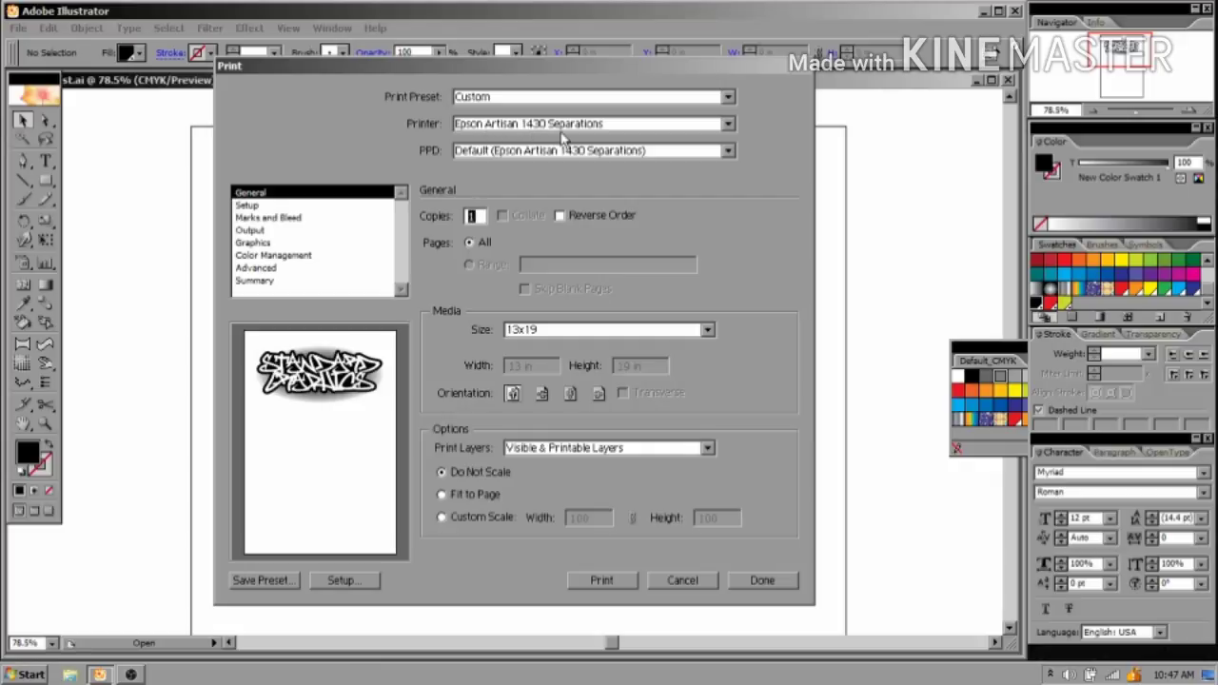
- Print to Epson Artisan 1430 Separations after checking the host-based separation output settings
{"action": "left_click", "coordinate": [729, 126]}
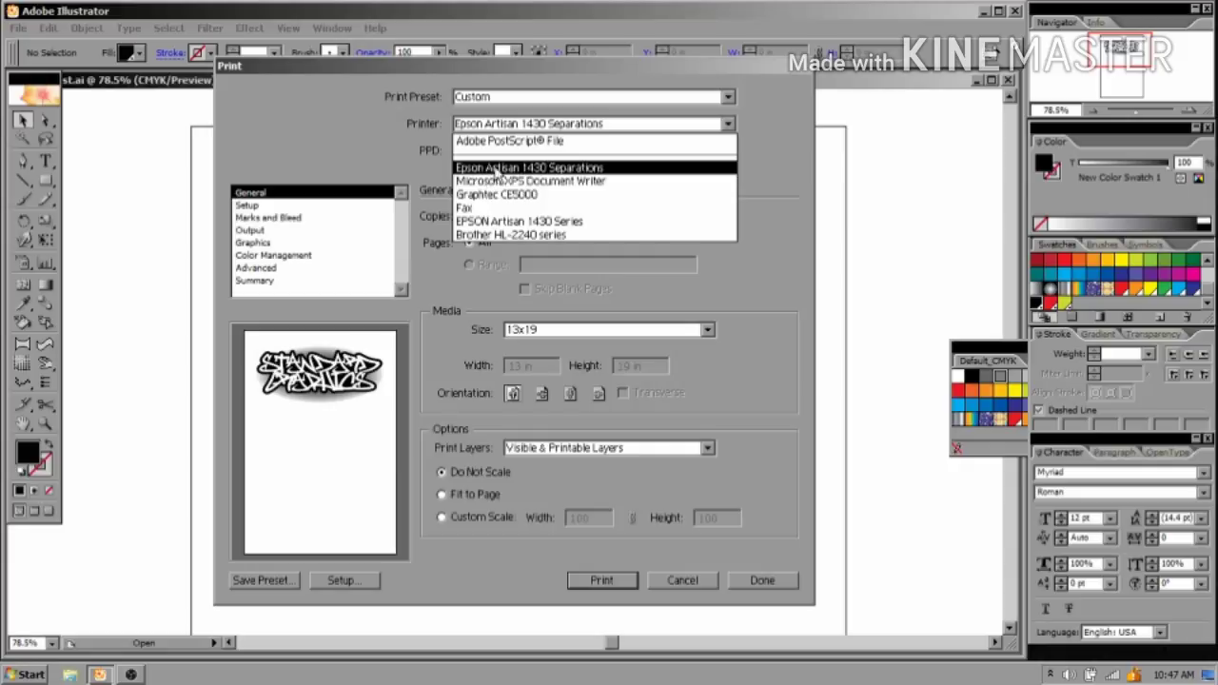
{"action": "left_click", "coordinate": [558, 169]}
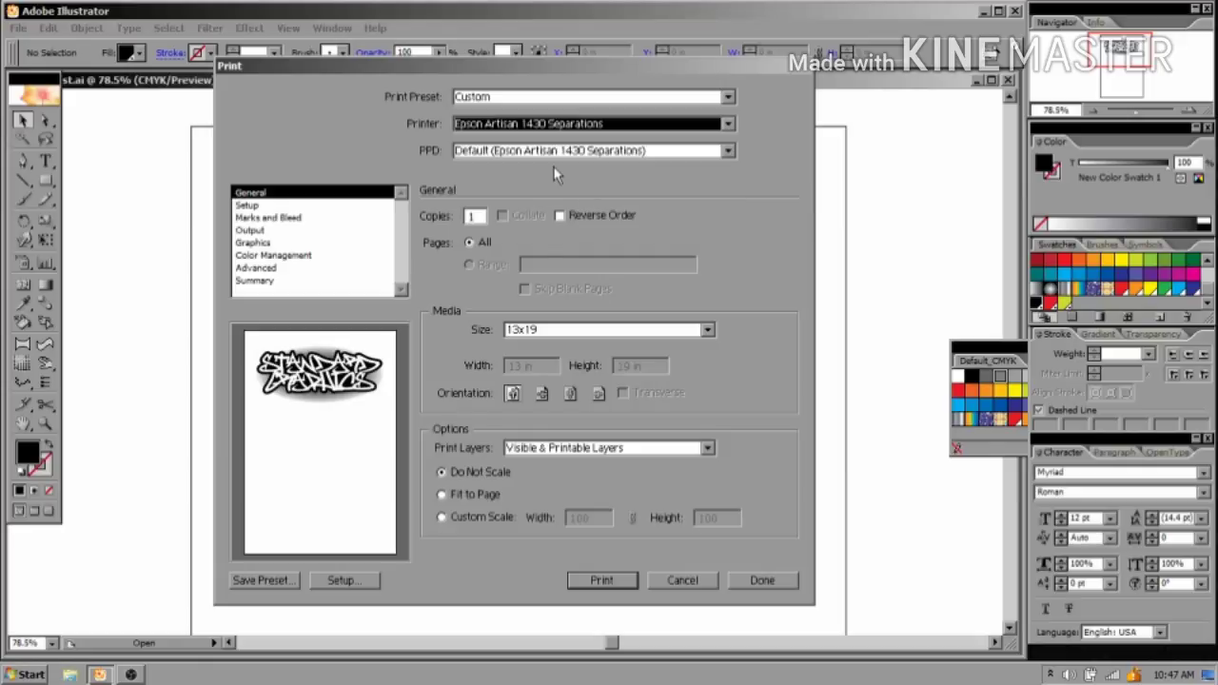
{"action": "left_click", "coordinate": [250, 231]}
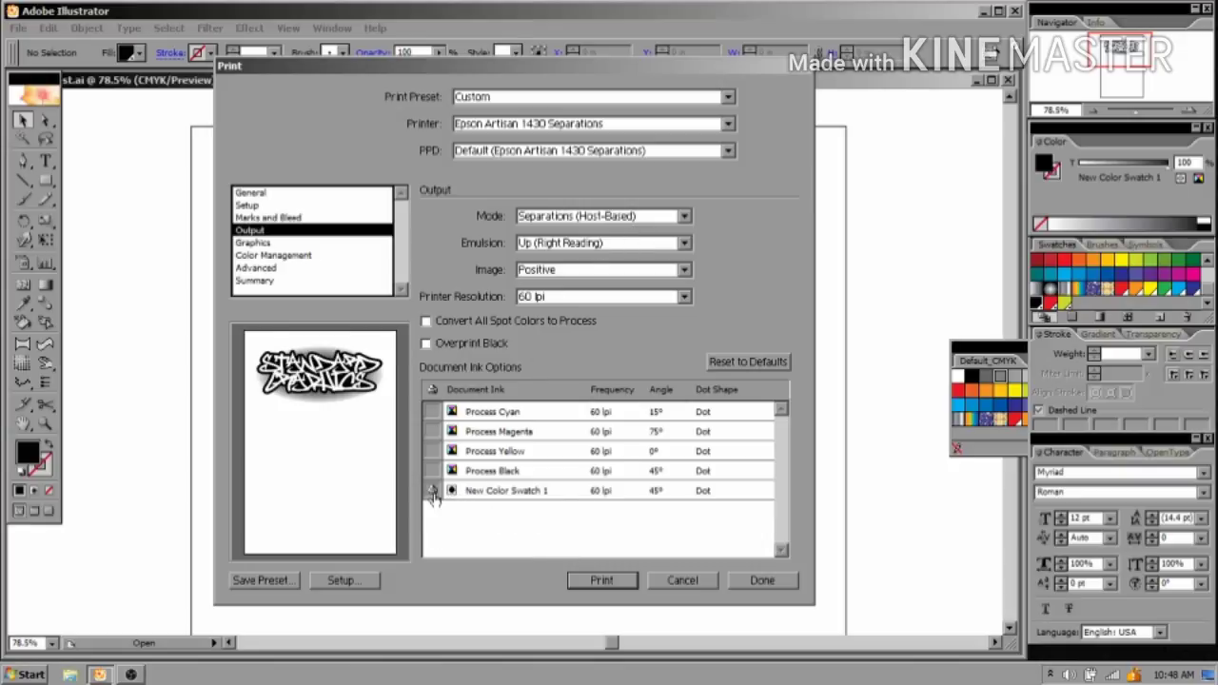
{"action": "left_click", "coordinate": [602, 580]}
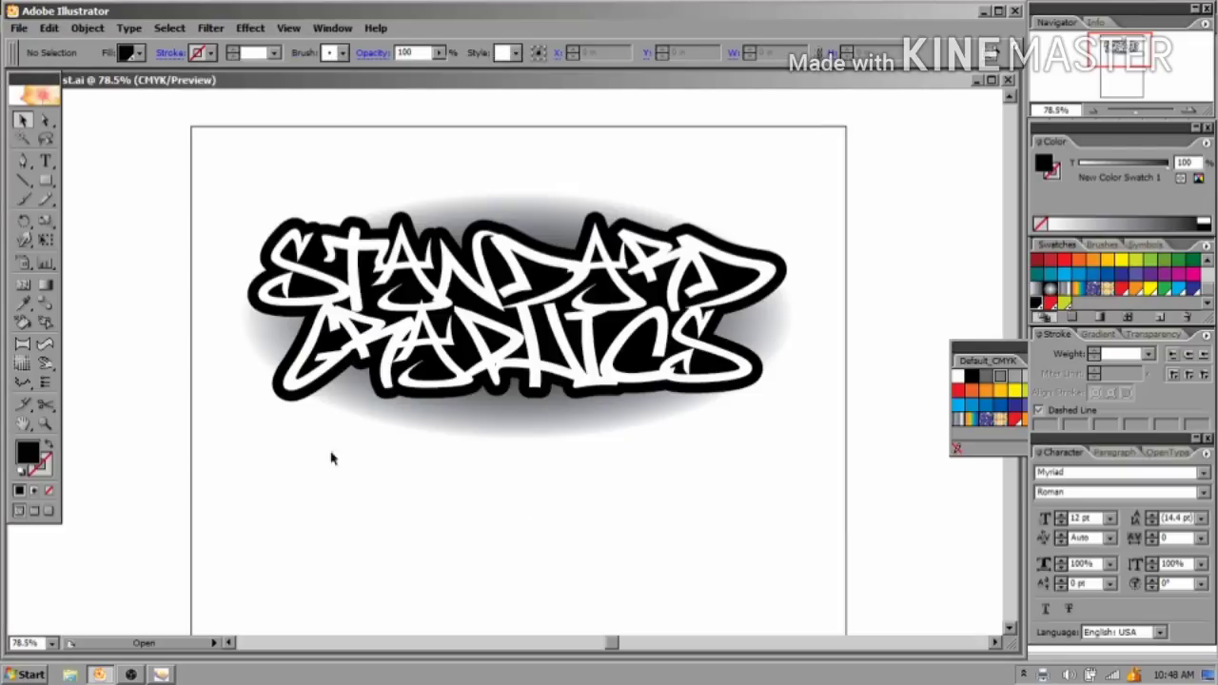
- Select the fmv4test.ai job in FilmMaker and zoom its preview out to the whole 13x19 page
{"action": "left_click", "coordinate": [164, 674]}
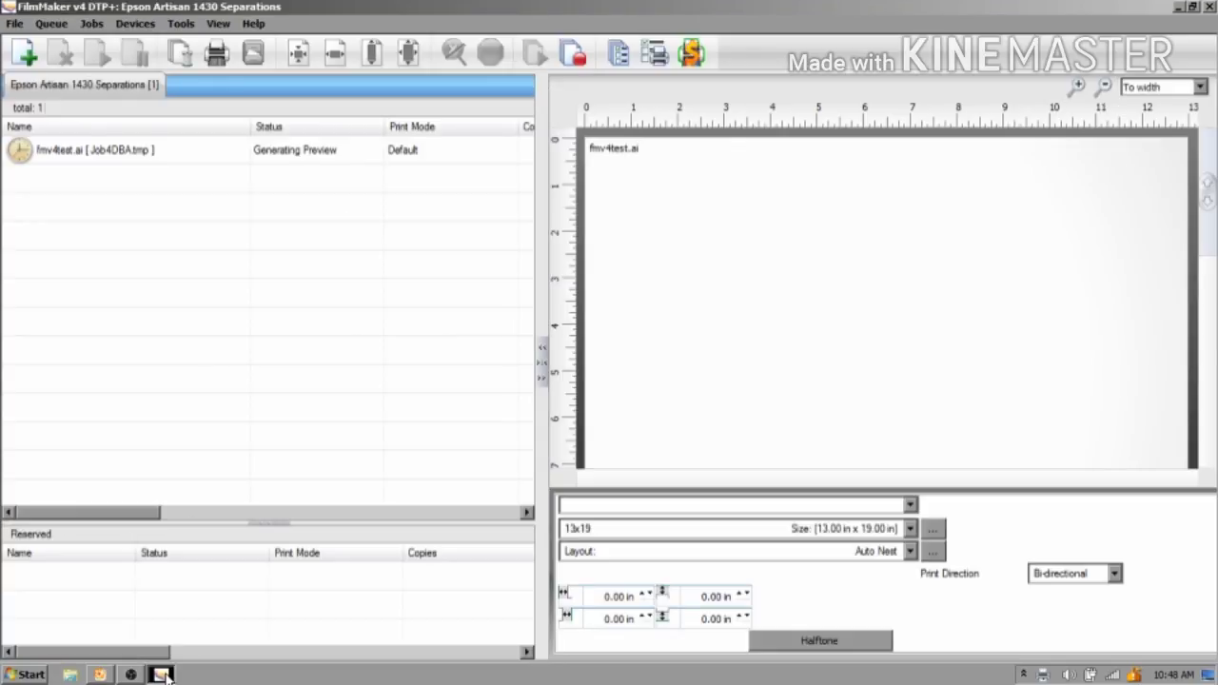
{"action": "left_click", "coordinate": [80, 153]}
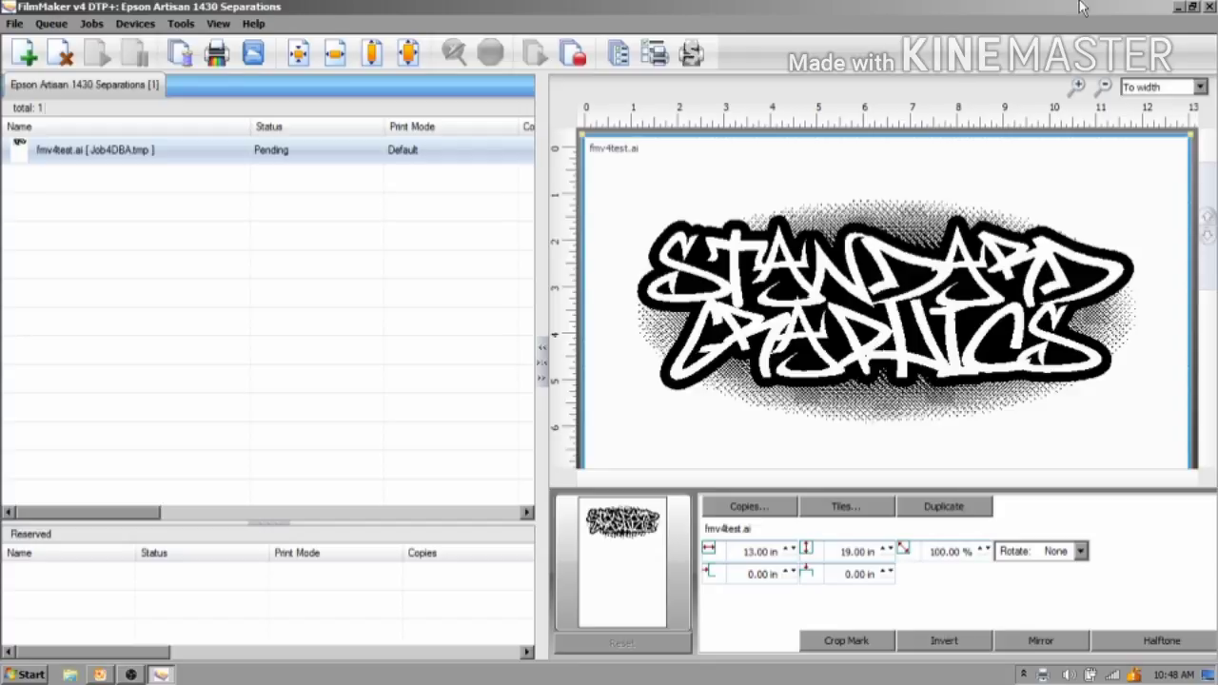
{"action": "left_click", "coordinate": [1104, 88]}
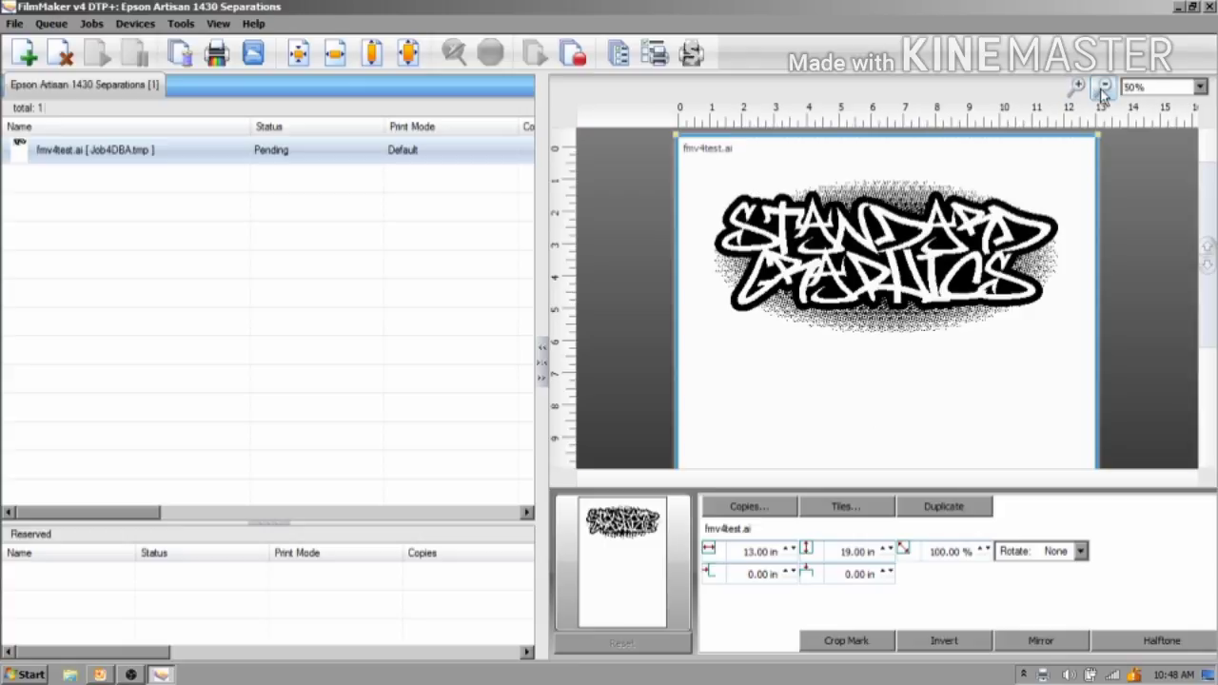
{"action": "left_click", "coordinate": [1104, 87]}
{"action": "left_click", "coordinate": [1104, 88]}
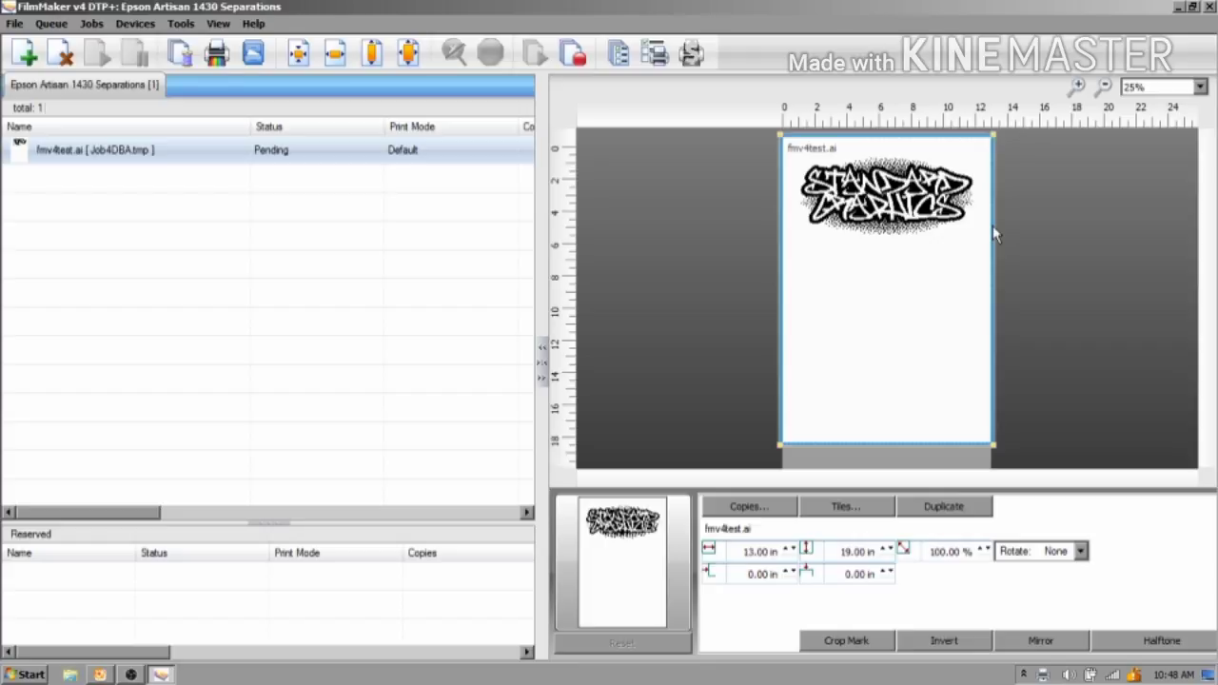
{"action": "right_click", "coordinate": [93, 162]}
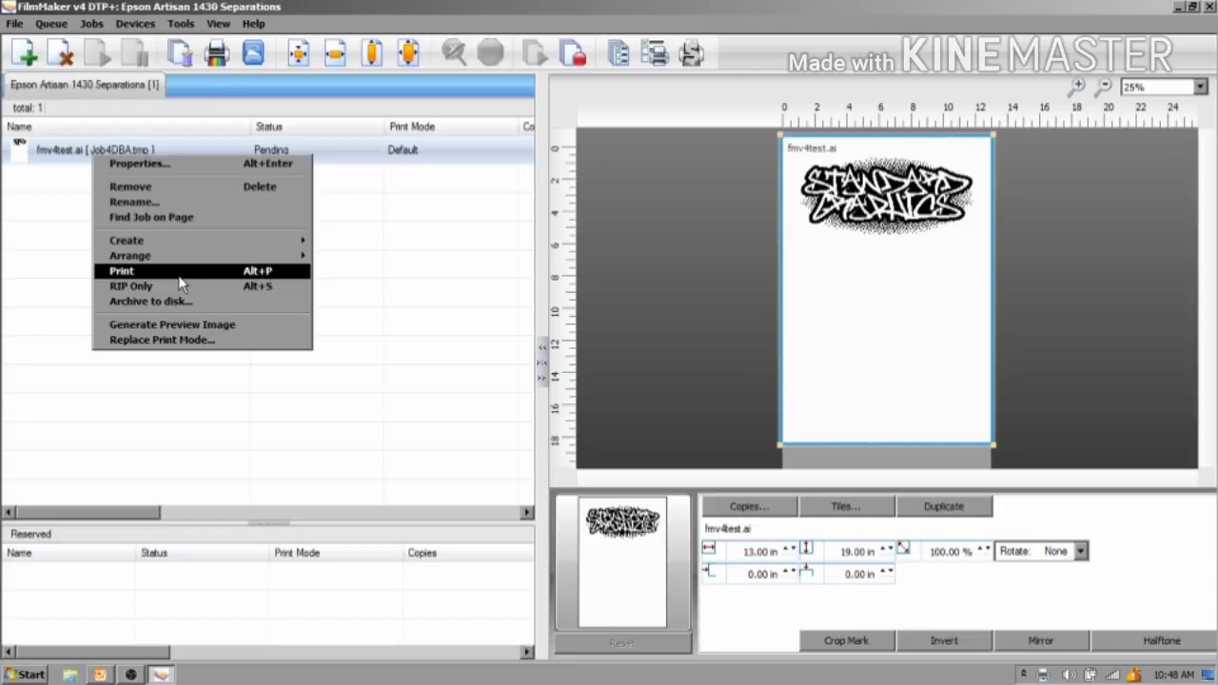
- RIP the fmv4test.ai job without printing, then open its raw data view
{"action": "right_click", "coordinate": [95, 150]}
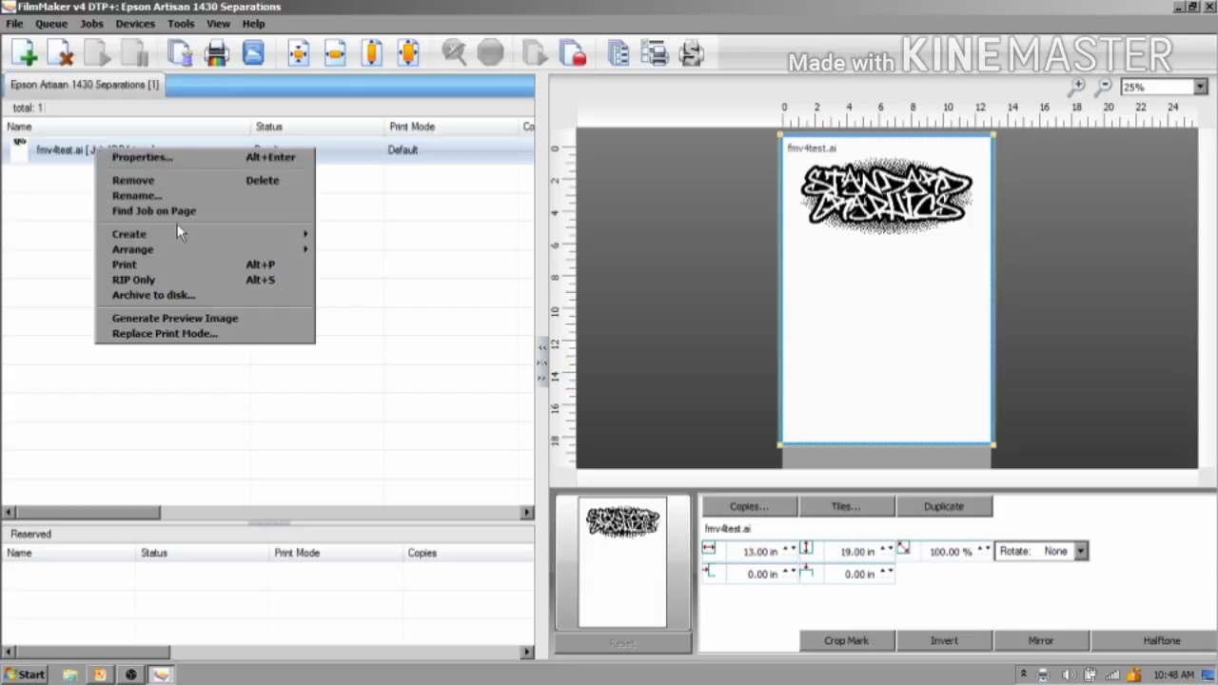
{"action": "left_click", "coordinate": [133, 279]}
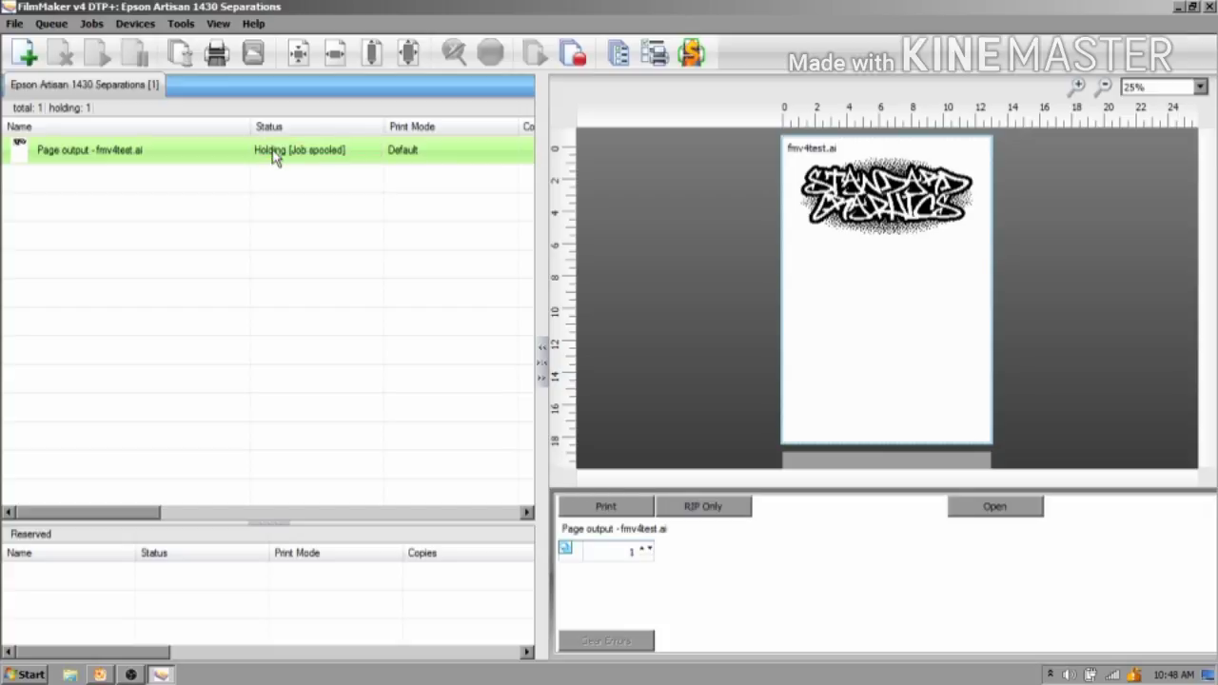
{"action": "right_click", "coordinate": [178, 158]}
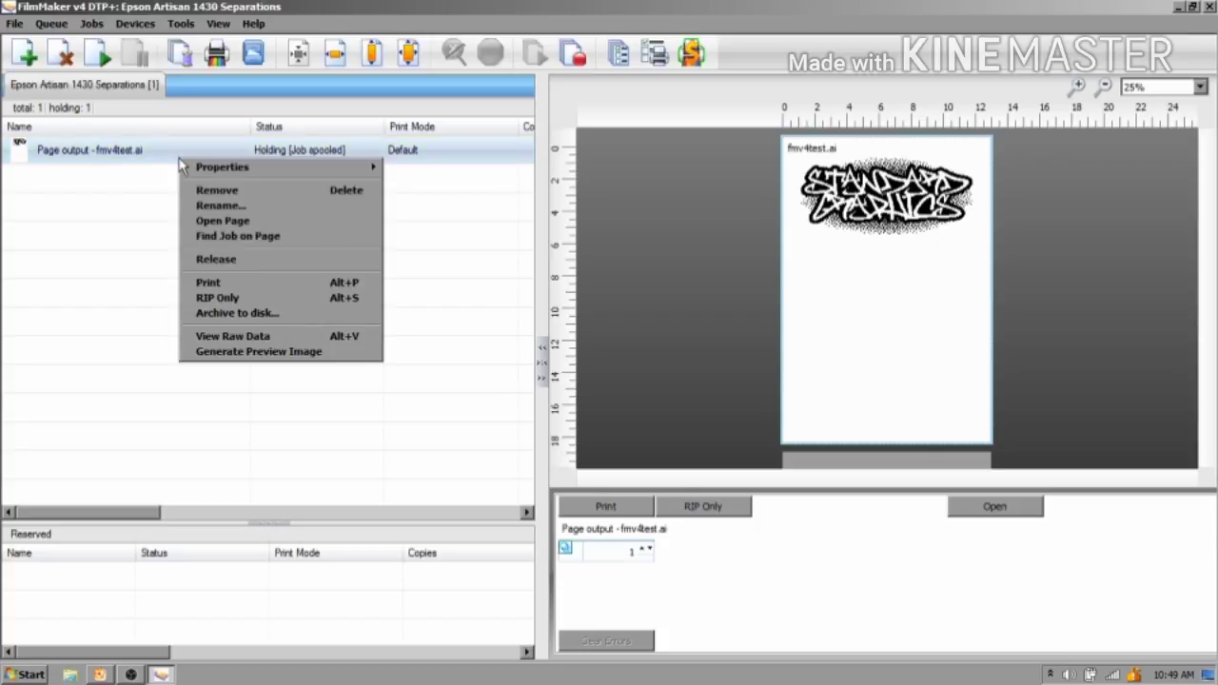
{"action": "left_click", "coordinate": [299, 336]}
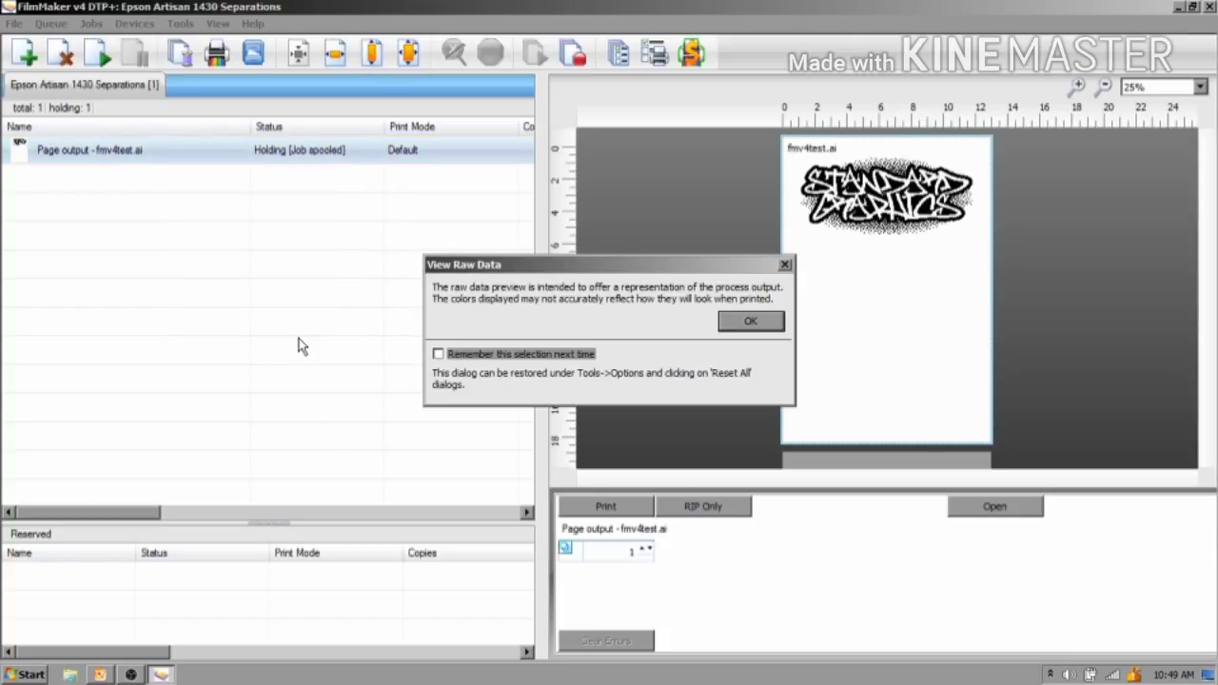
{"action": "left_click", "coordinate": [747, 321]}
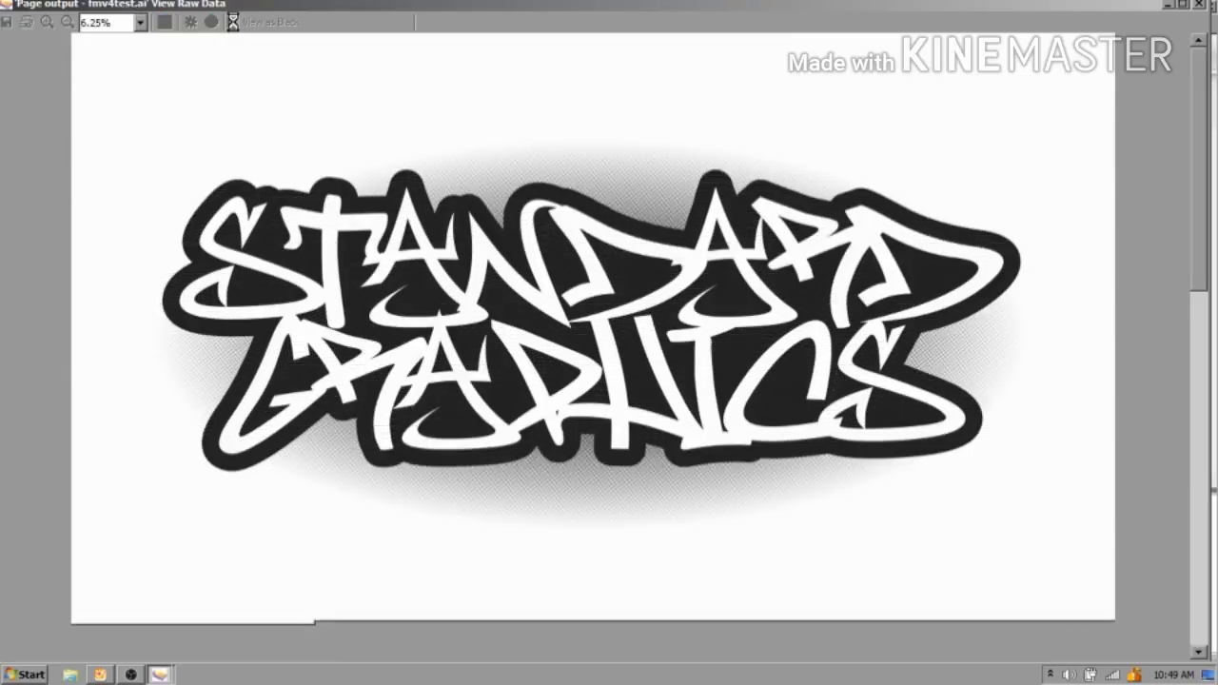
- Show the RIPped output in black and magnify the halftone dots near STANDARD up to 1600%
{"action": "left_click", "coordinate": [233, 23]}
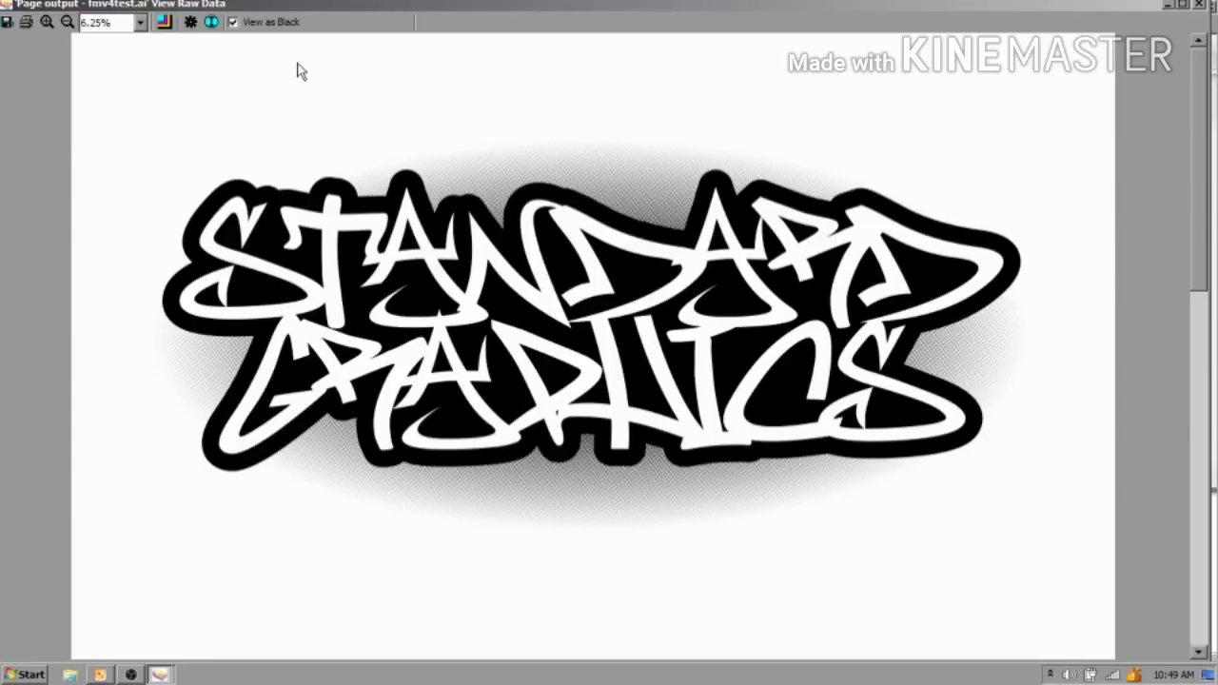
{"action": "left_click", "coordinate": [46, 24]}
{"action": "left_click_drag", "start_coordinate": [465, 172], "coordinate": [685, 457]}
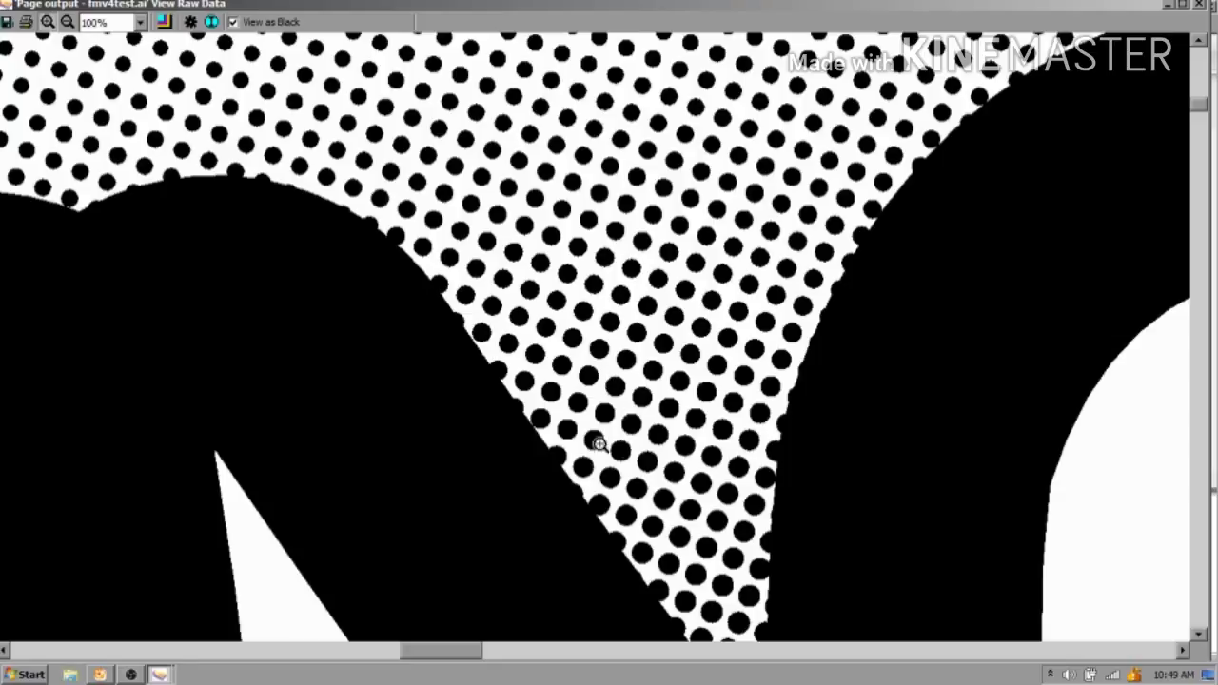
{"action": "left_click_drag", "start_coordinate": [549, 435], "coordinate": [617, 522]}
{"action": "left_click_drag", "start_coordinate": [526, 354], "coordinate": [626, 482]}
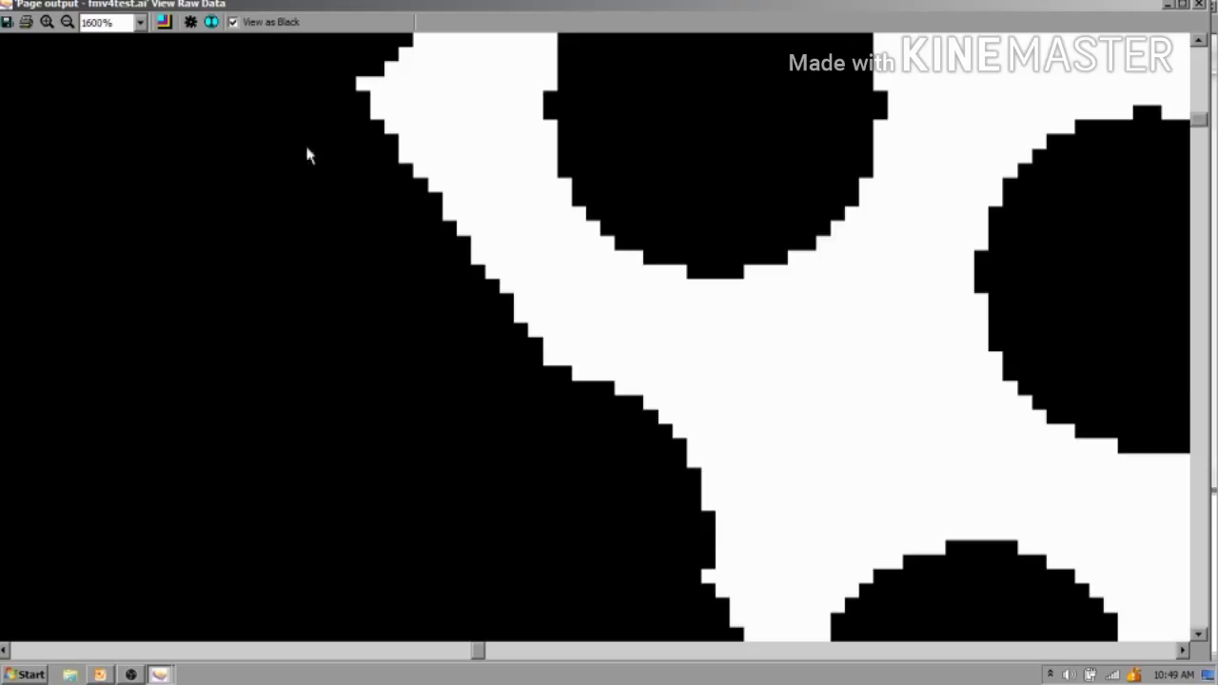
- Zoom back out to the whole logo and close the raw data view
{"action": "left_click", "coordinate": [67, 22]}
{"action": "left_click", "coordinate": [689, 337]}
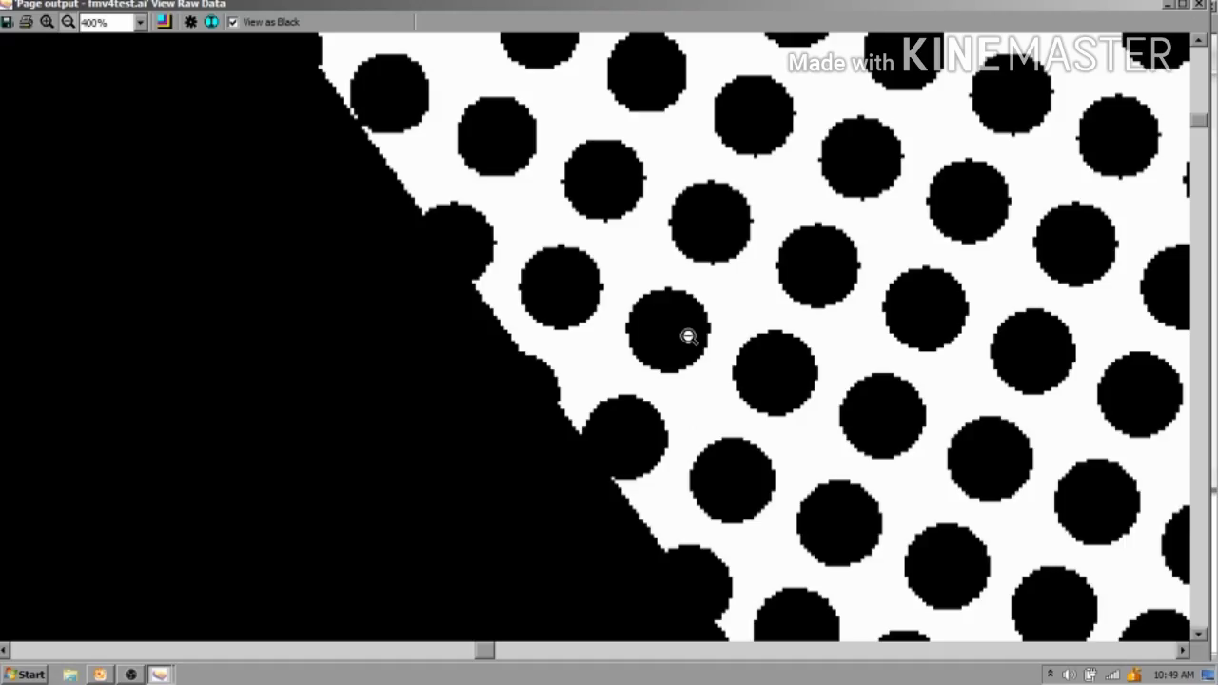
{"action": "left_click", "coordinate": [690, 336]}
{"action": "left_click", "coordinate": [689, 336]}
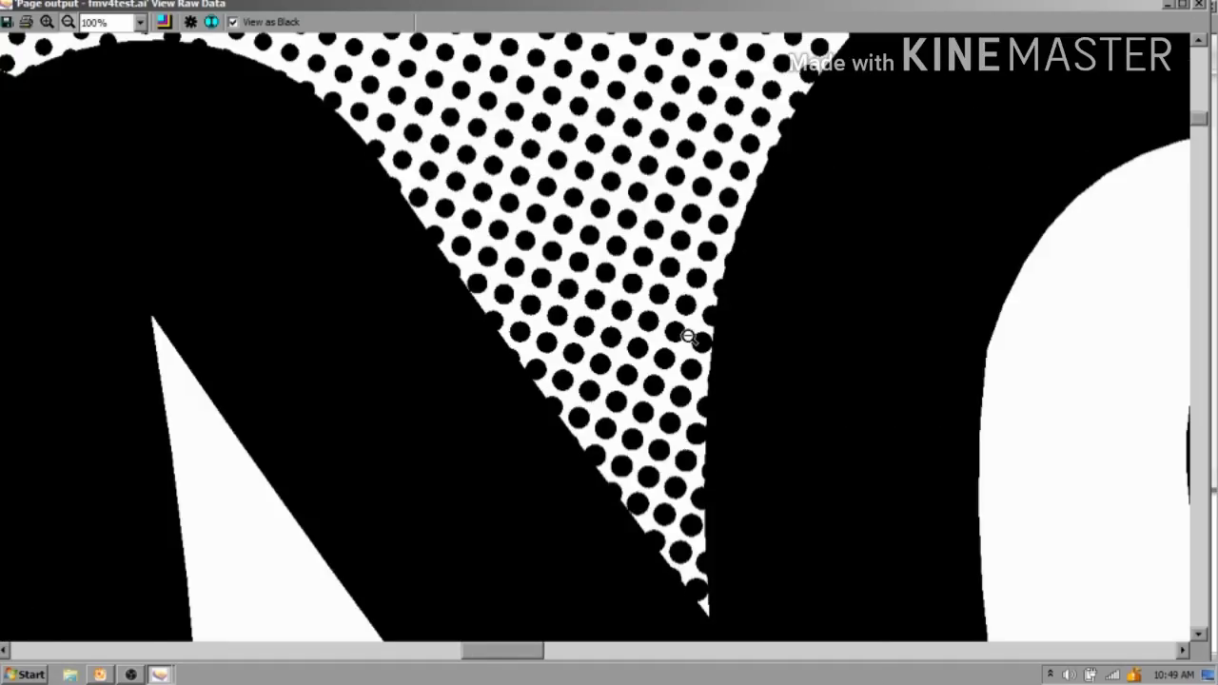
{"action": "left_click", "coordinate": [689, 336]}
{"action": "left_click", "coordinate": [689, 336]}
{"action": "left_click", "coordinate": [690, 336]}
{"action": "left_click", "coordinate": [686, 332]}
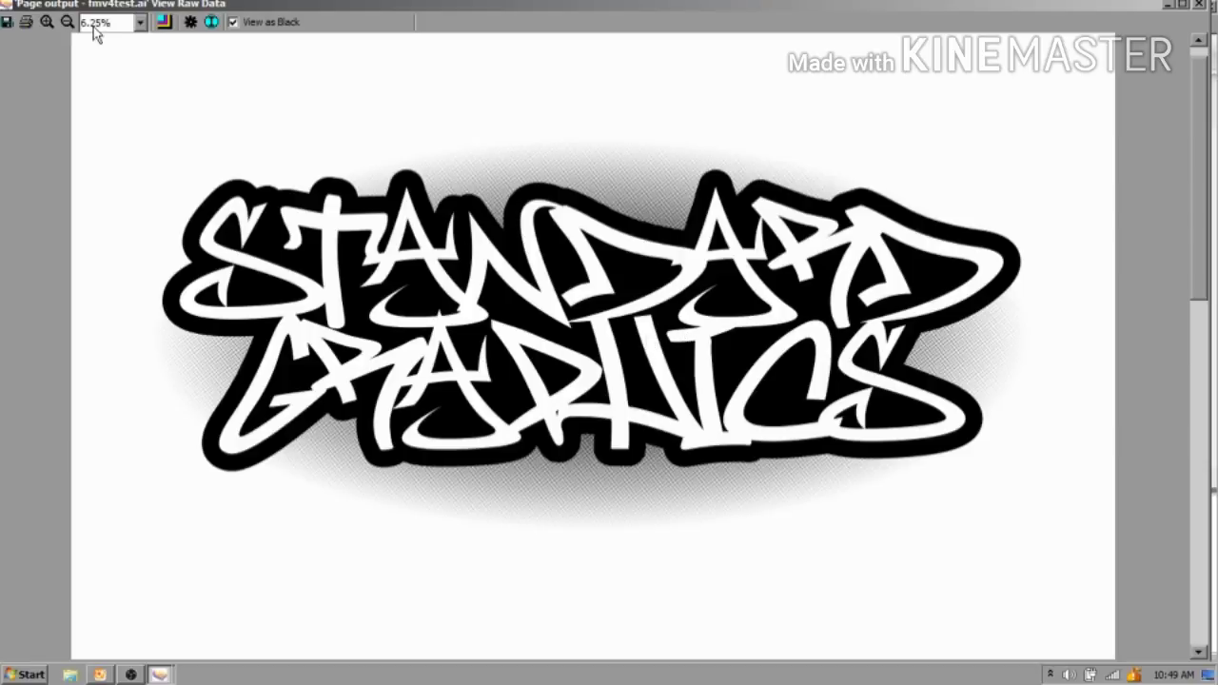
{"action": "left_click", "coordinate": [1200, 5]}
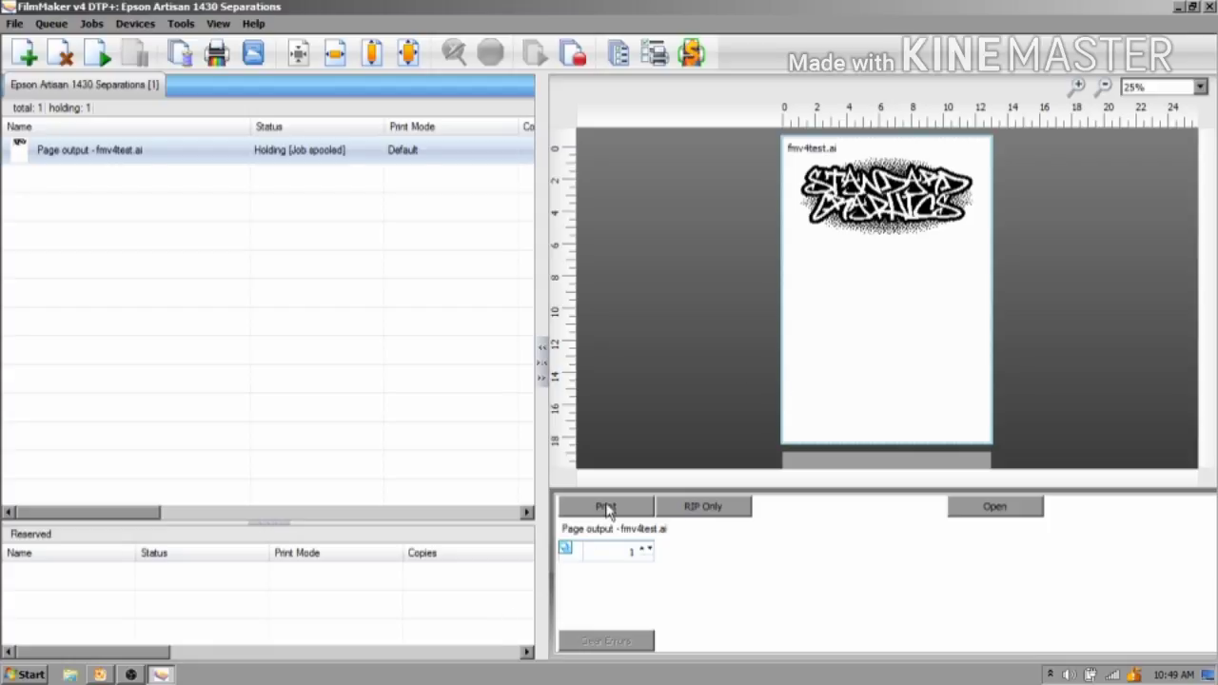
{"action": "right_click", "coordinate": [181, 154]}
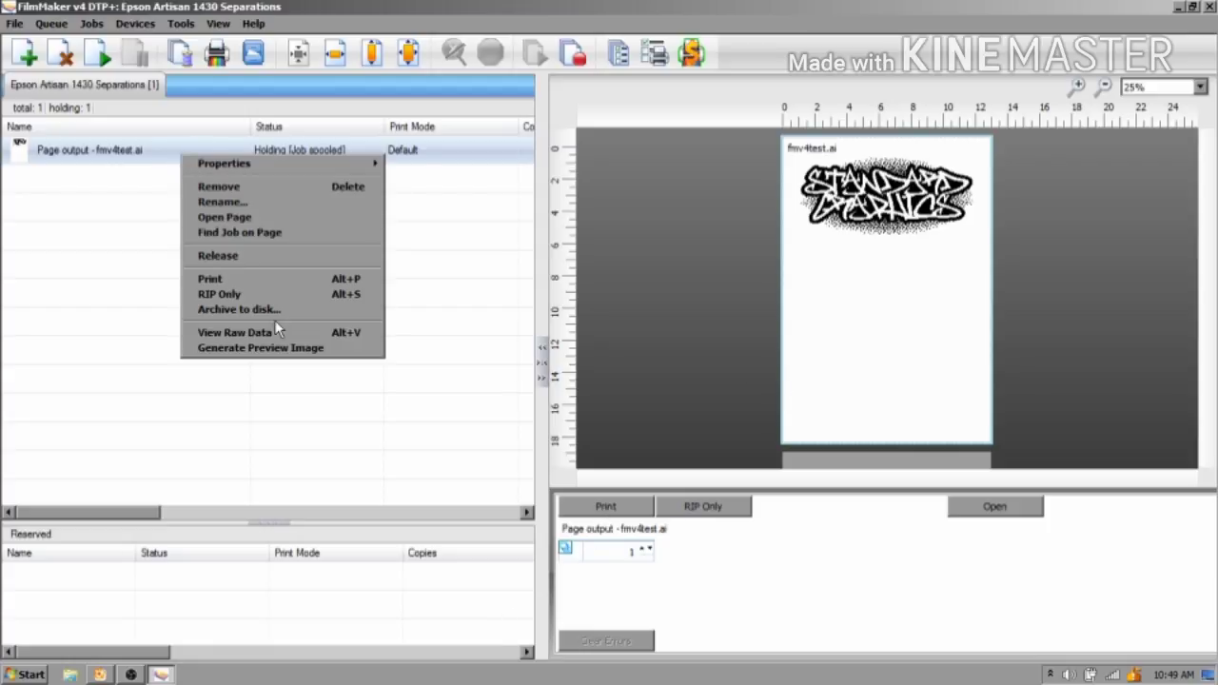
{"action": "left_click", "coordinate": [86, 23]}
{"action": "left_click", "coordinate": [90, 24]}
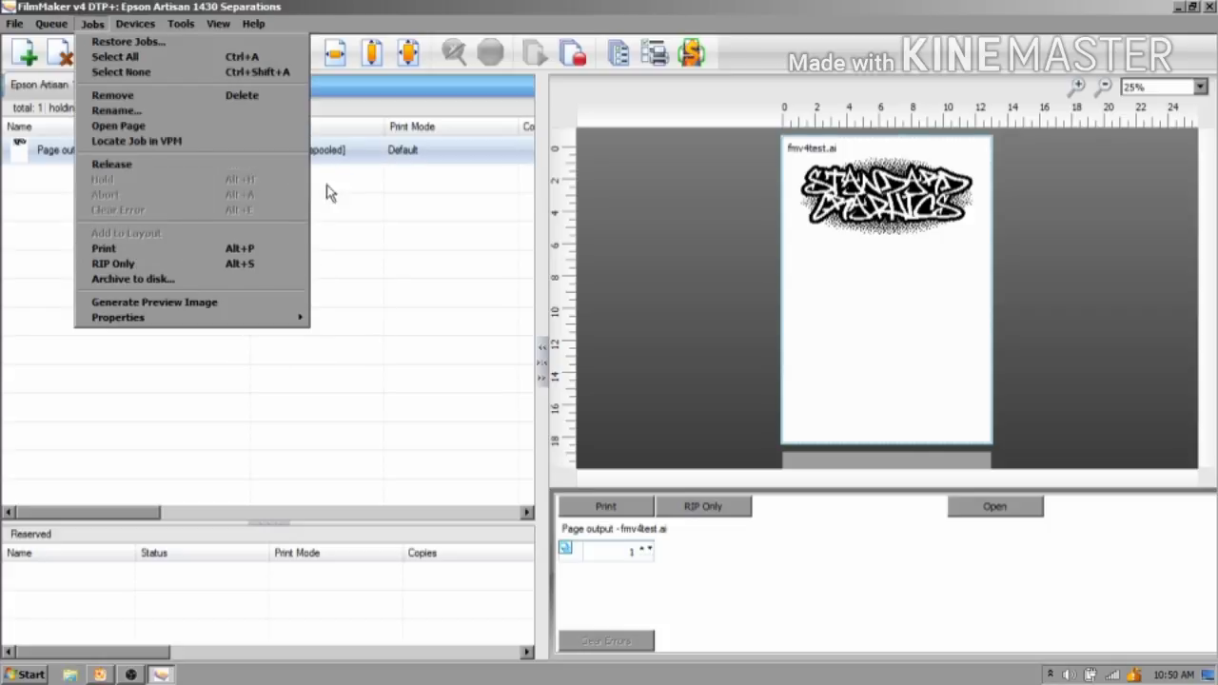
{"action": "left_click", "coordinate": [361, 163]}
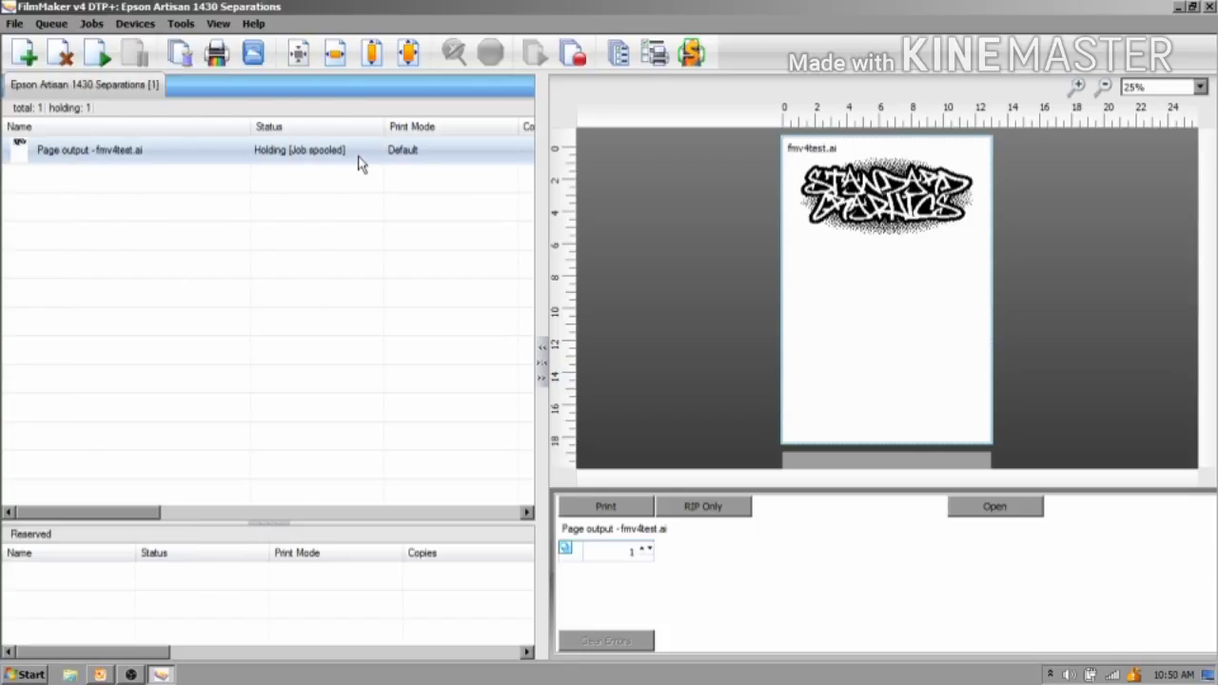